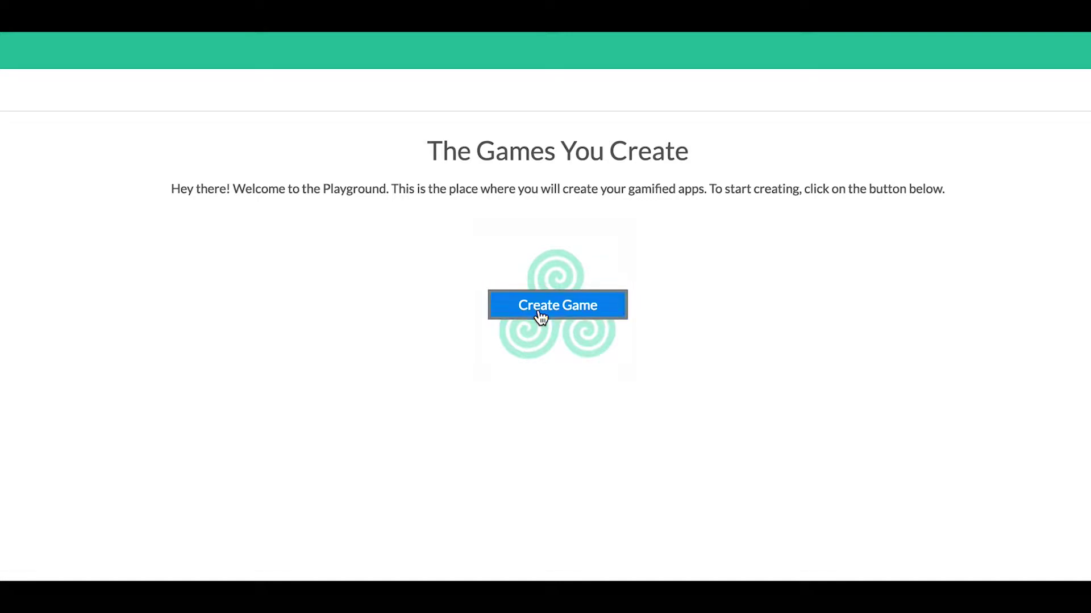
# Start a new game titled Easylearning and give it the unique game ID Easylearning
pyautogui.click(531, 223)
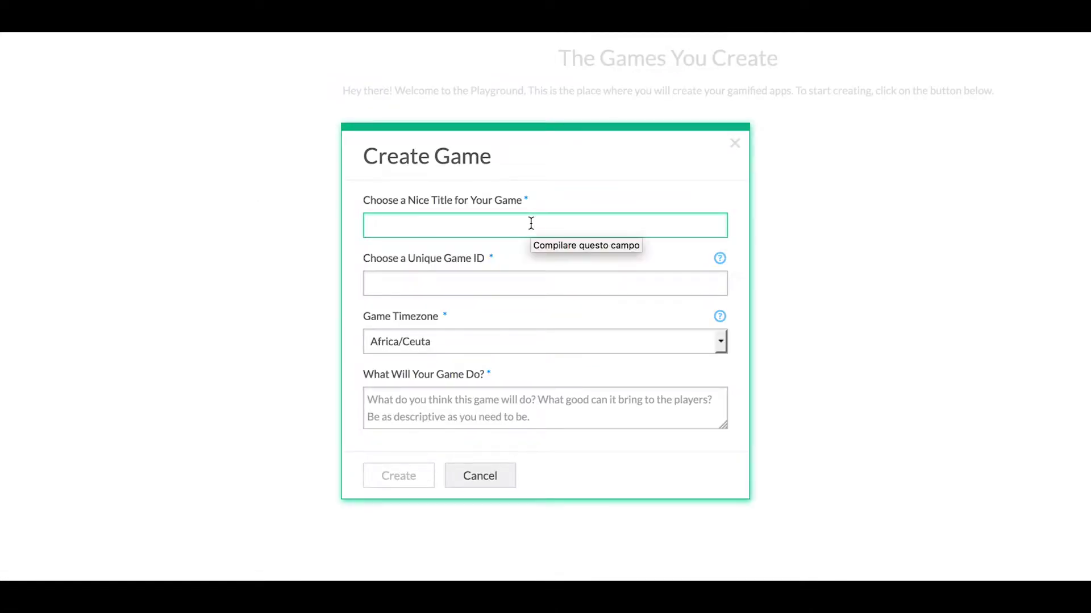
pyautogui.write('Easylearning')
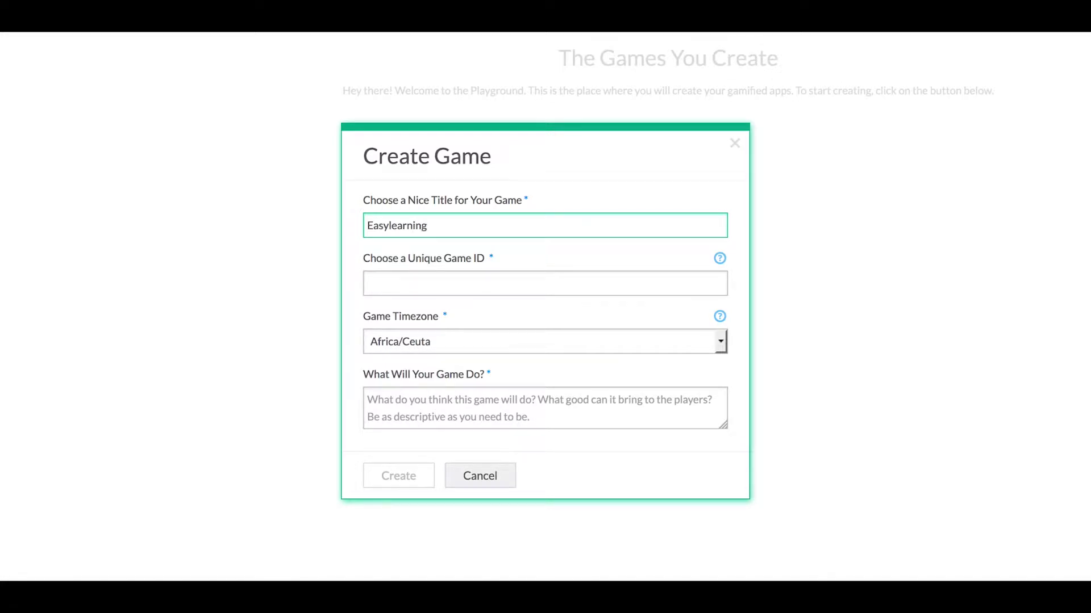
pyautogui.click(448, 282)
pyautogui.write('E')
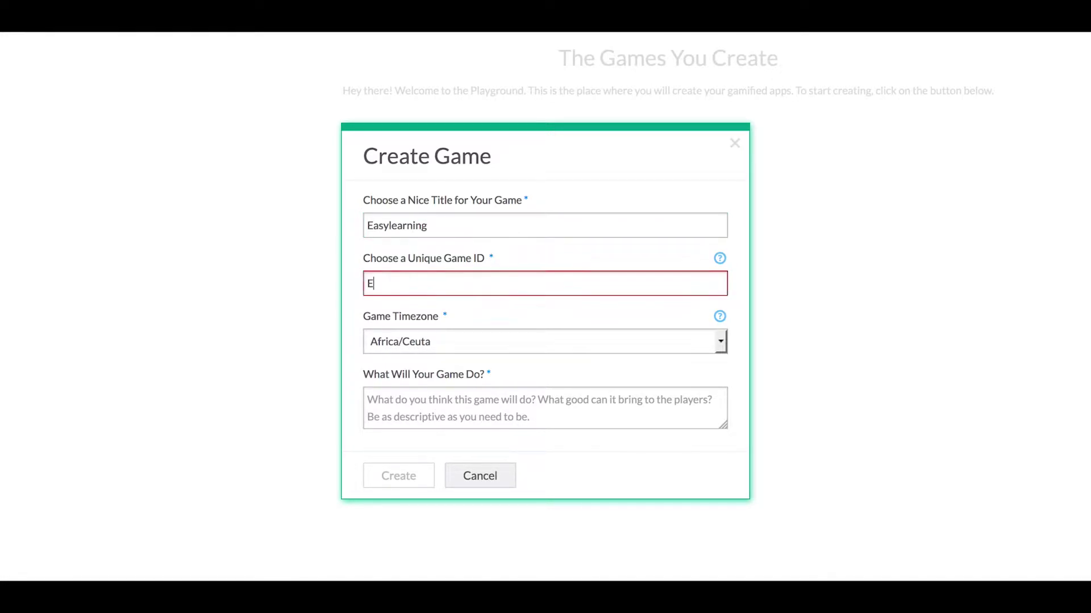
pyautogui.write('asylear')
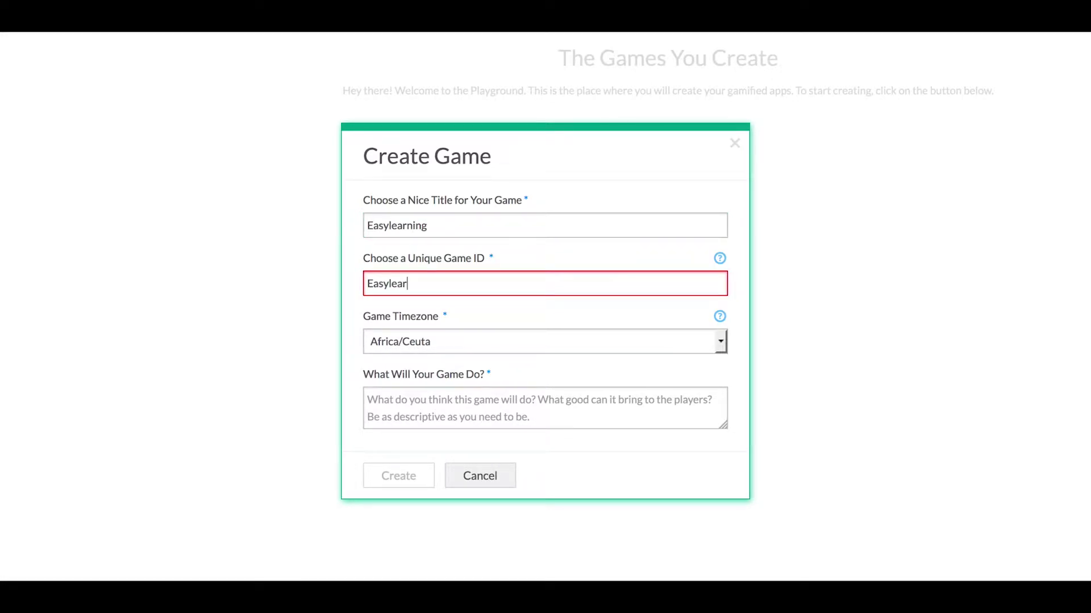
pyautogui.write('ning')
# Set the game timezone to Europe/Rome
pyautogui.click(433, 341)
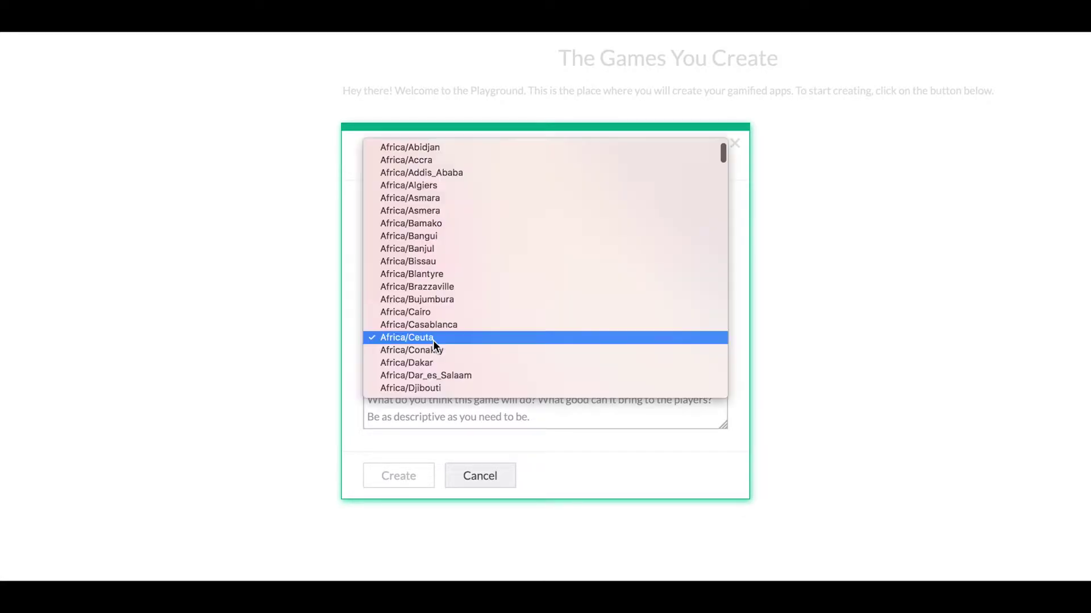
pyautogui.scroll(-15, 433, 340)
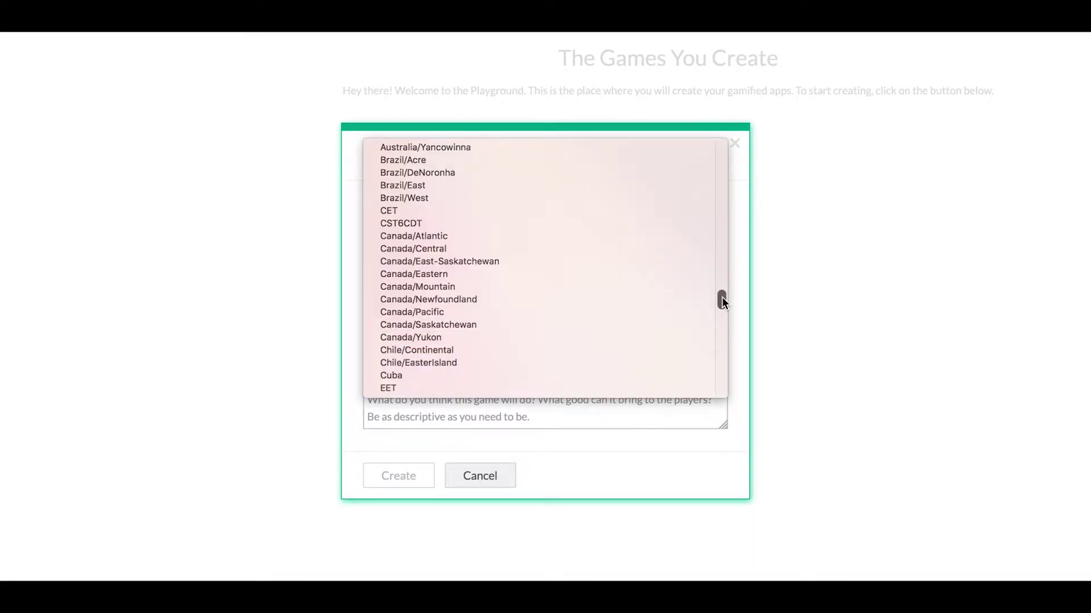
pyautogui.moveTo(721, 298); pyautogui.dragTo(702, 328)
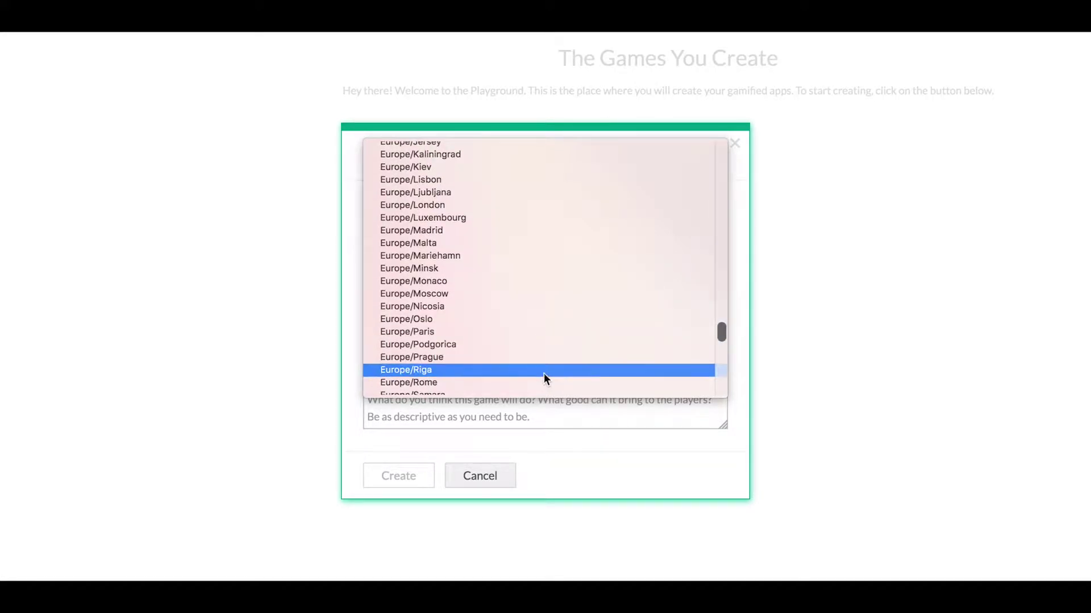
pyautogui.click(543, 378)
# Describe the game's purpose as "To make the learning experience more engaging" and create the game
pyautogui.click(500, 412)
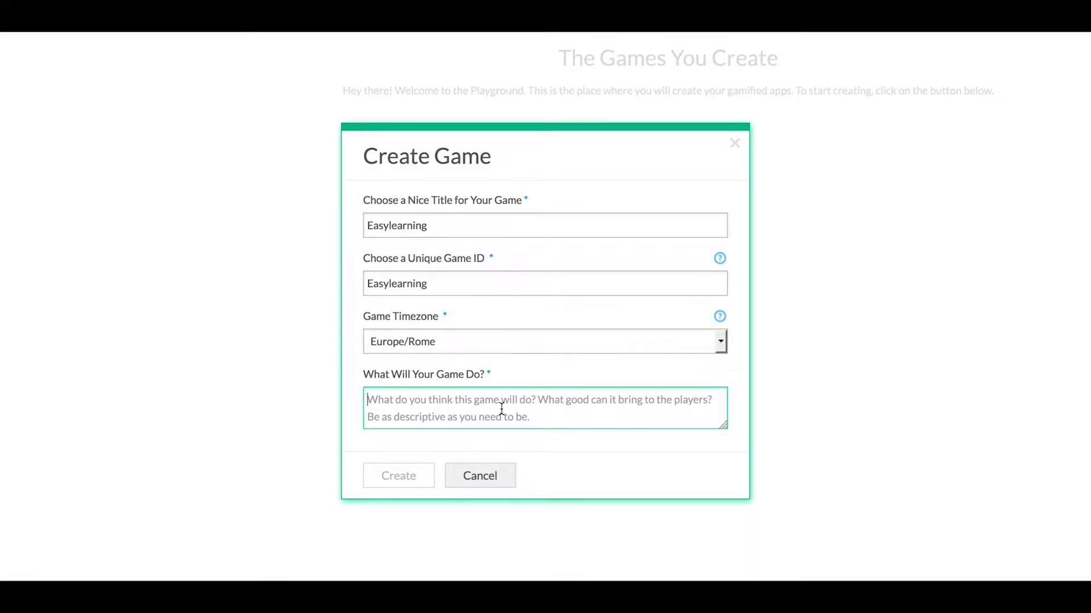
pyautogui.write('To make')
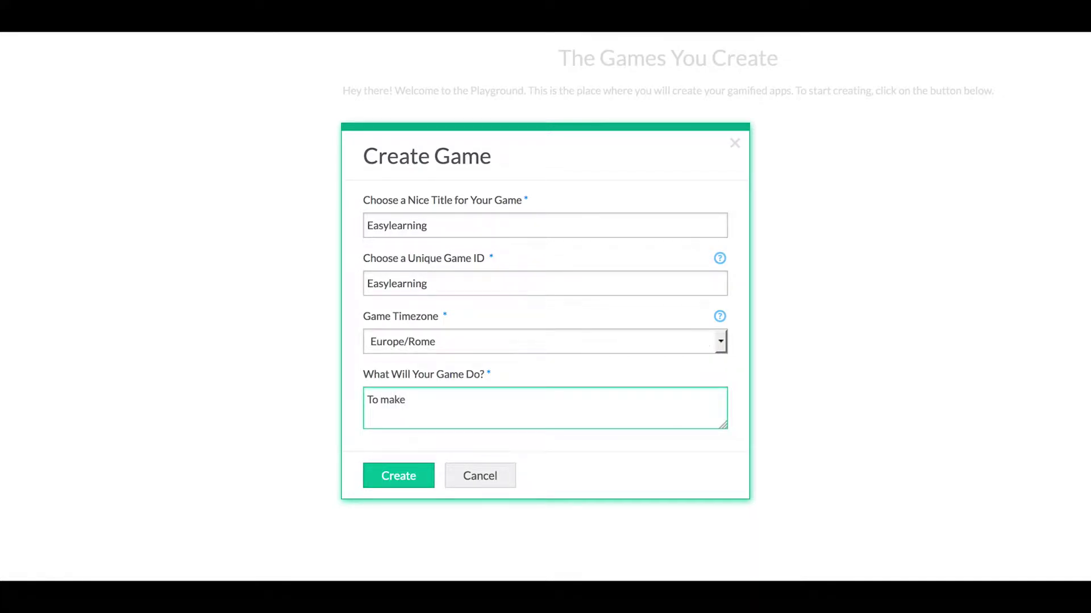
pyautogui.write(' the learning experien')
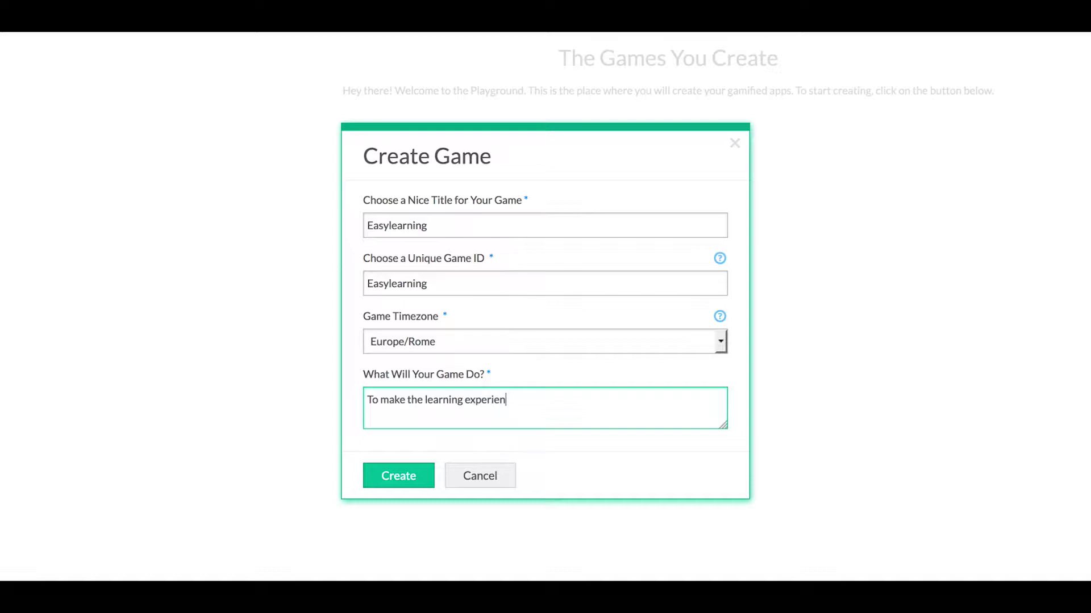
pyautogui.write('ce more engaging')
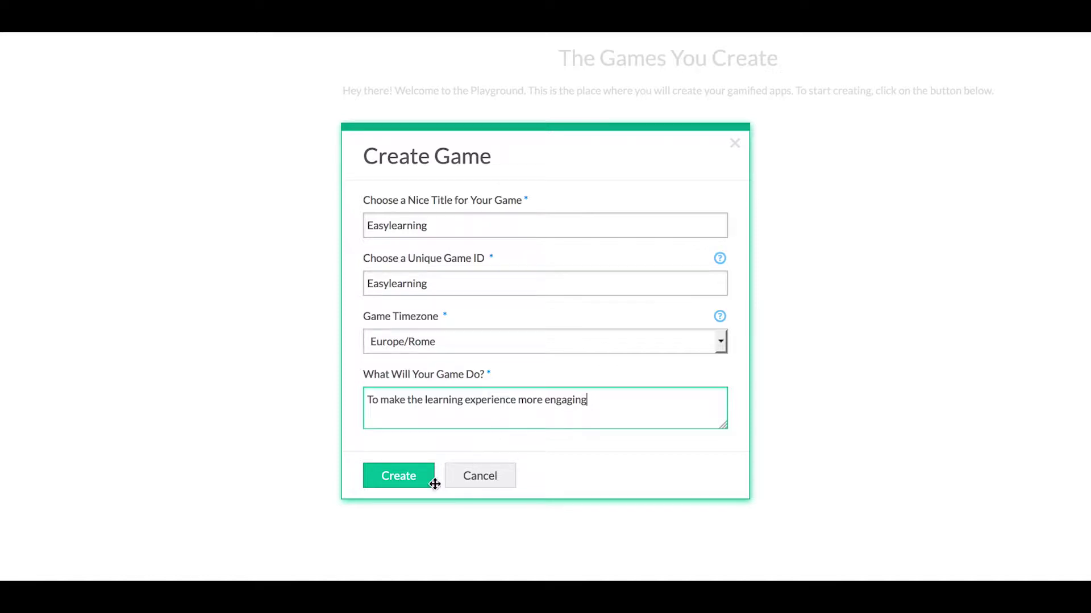
pyautogui.click(413, 480)
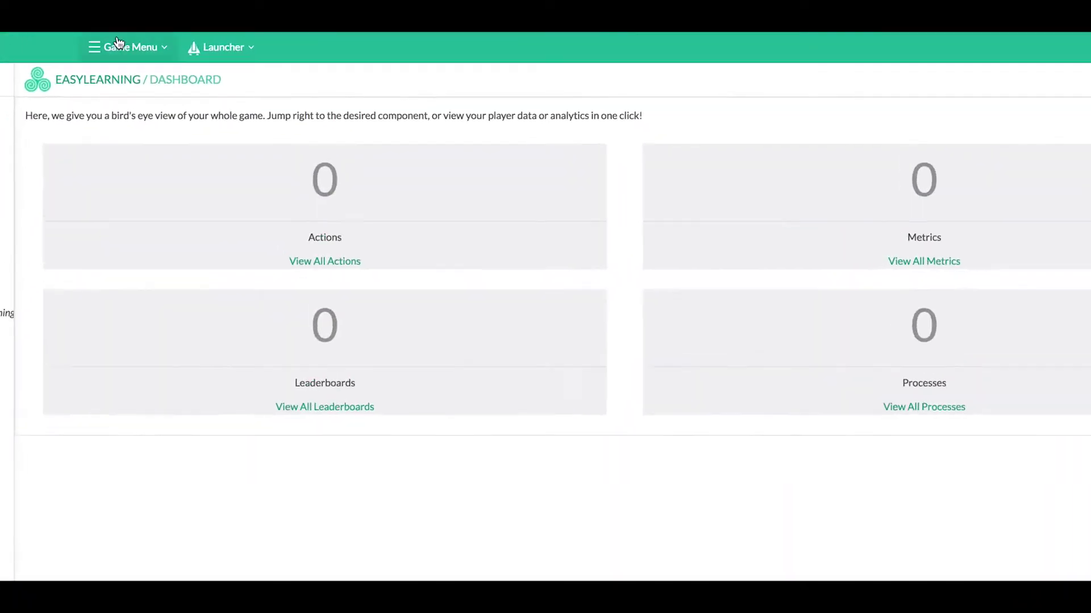
# Go to the game's Metrics design page and start a new metric
pyautogui.click(109, 50)
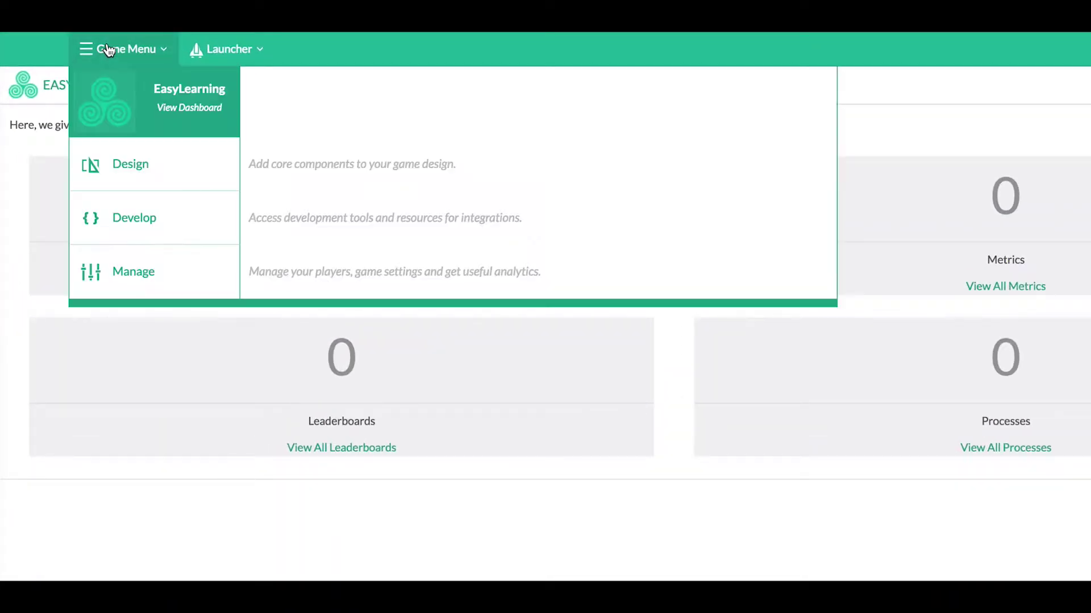
pyautogui.moveTo(108, 164)
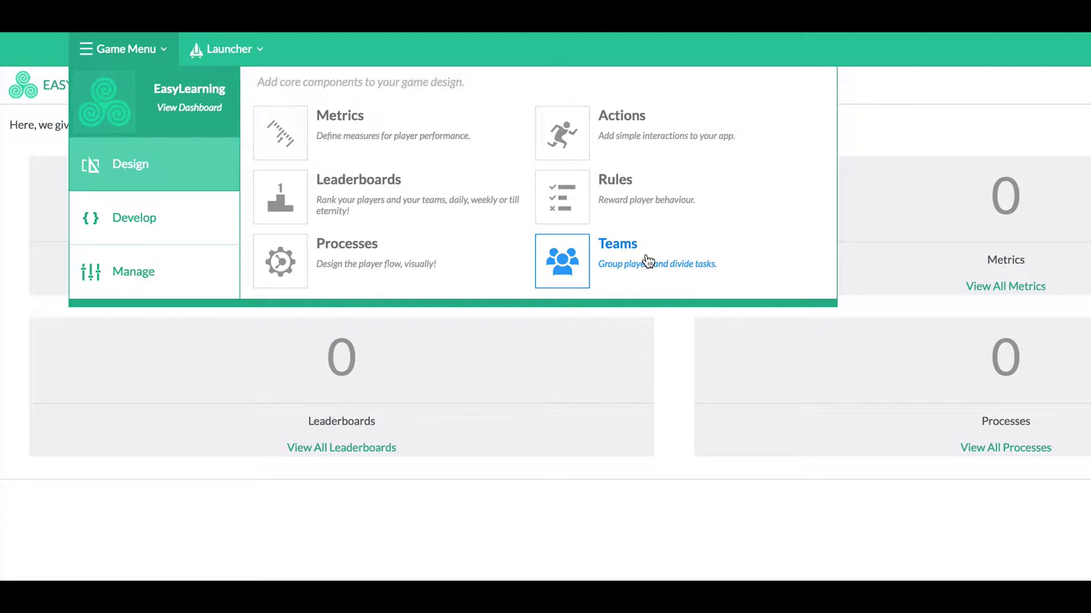
pyautogui.click(419, 136)
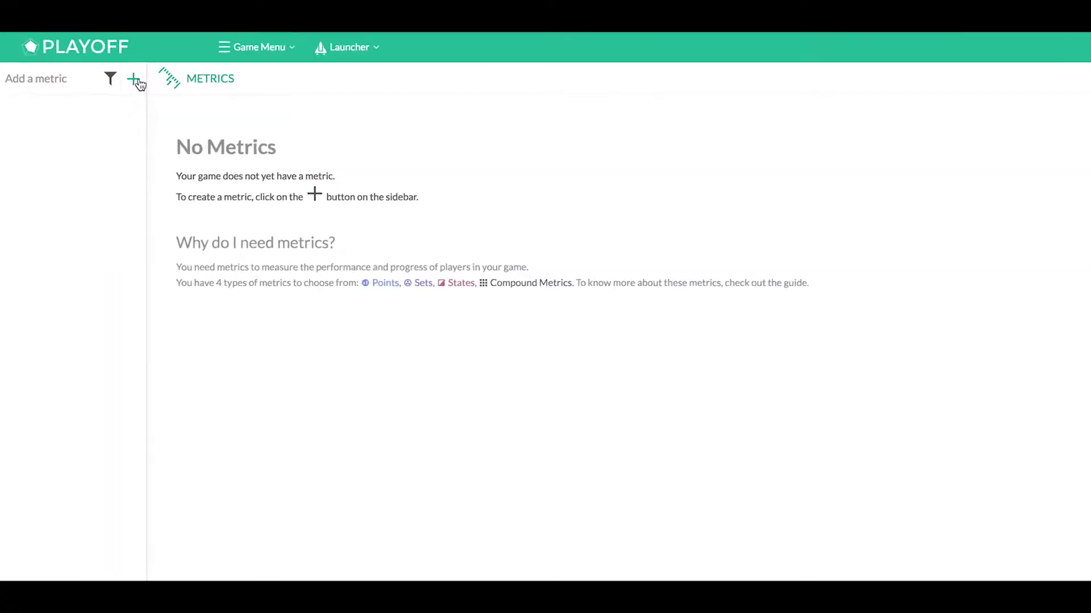
pyautogui.click(135, 80)
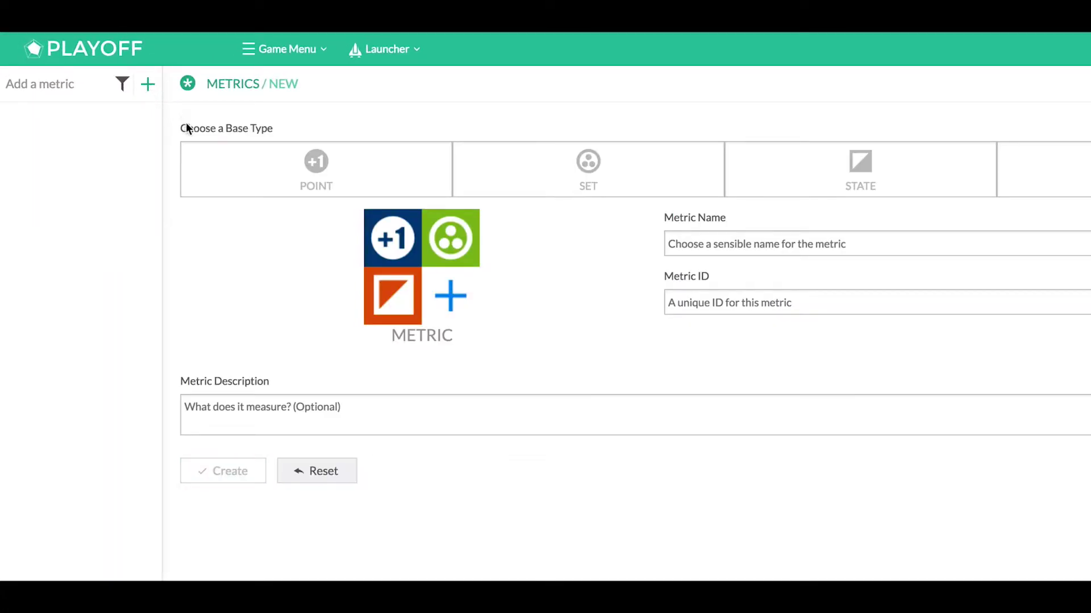
pyautogui.click(317, 171)
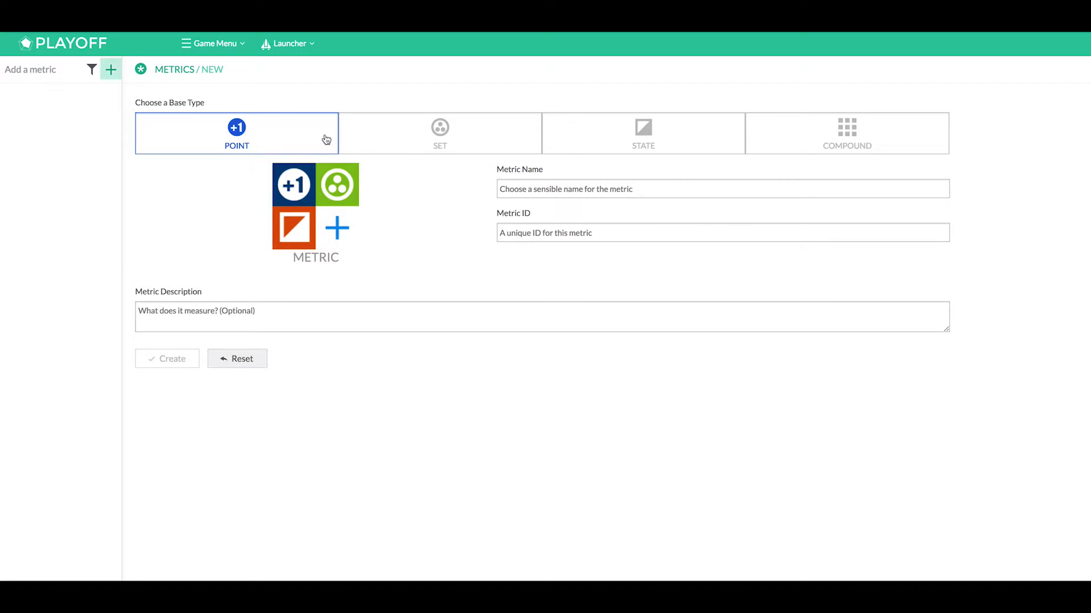
pyautogui.click(358, 140)
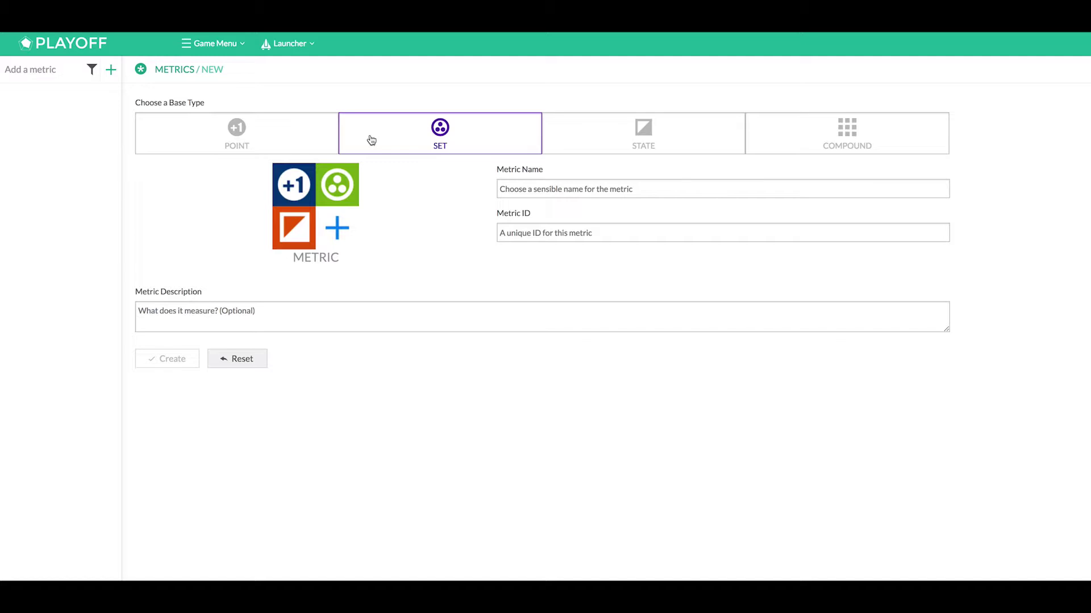
pyautogui.click(589, 138)
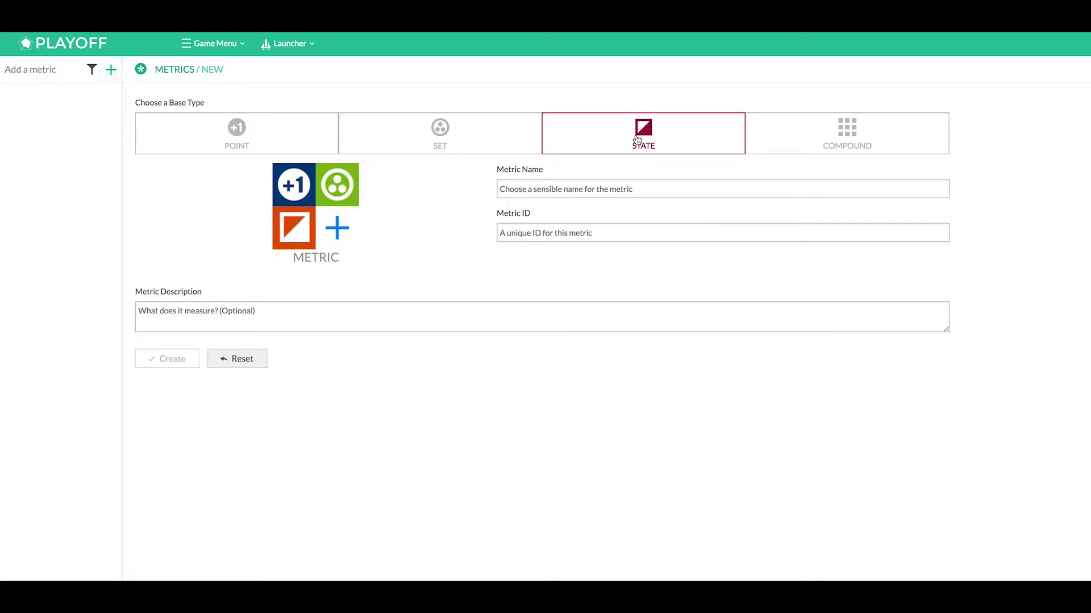
pyautogui.click(767, 137)
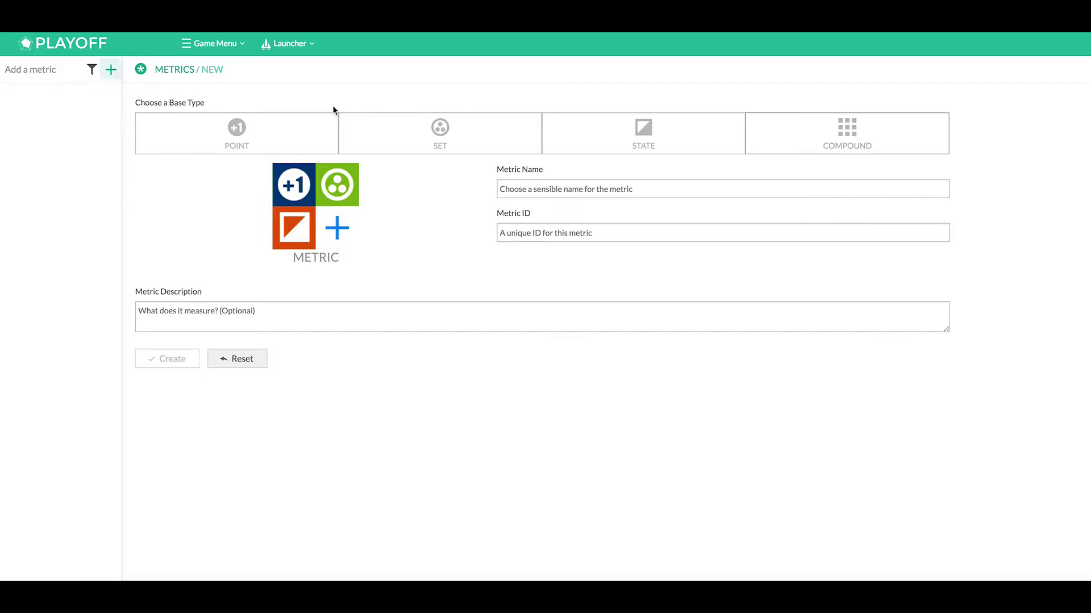
# Create a Point metric named Attention with the ID attention
pyautogui.click(248, 138)
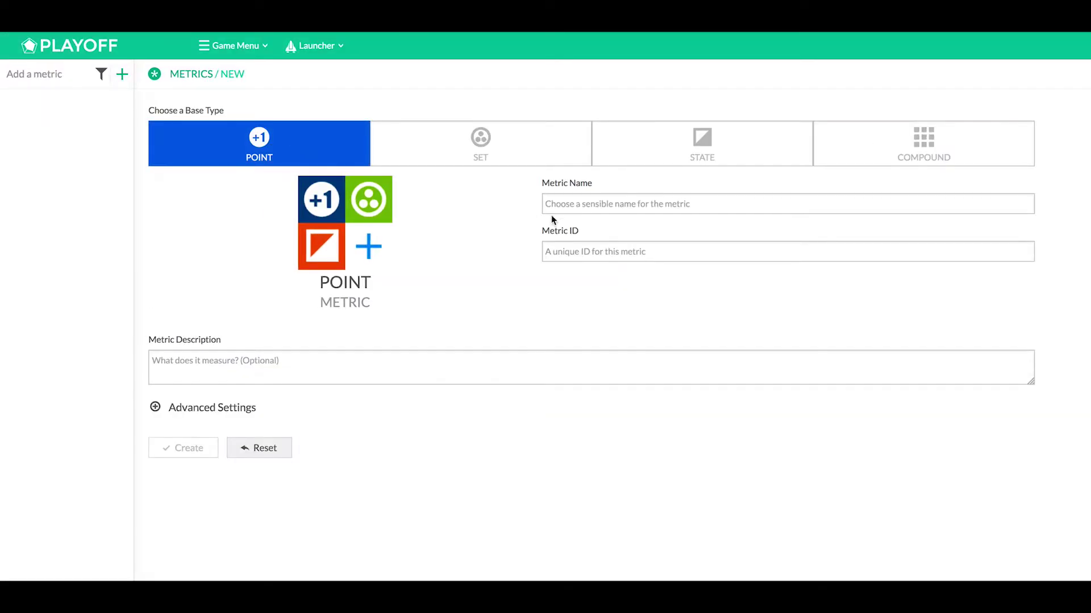
pyautogui.click(568, 206)
pyautogui.write('Attention')
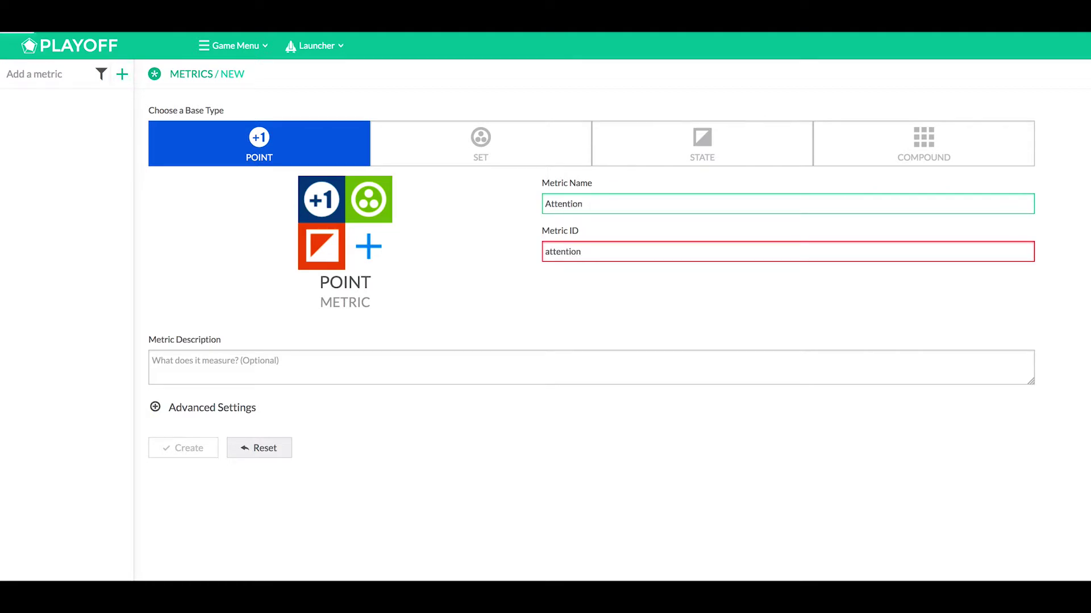
pyautogui.click(177, 448)
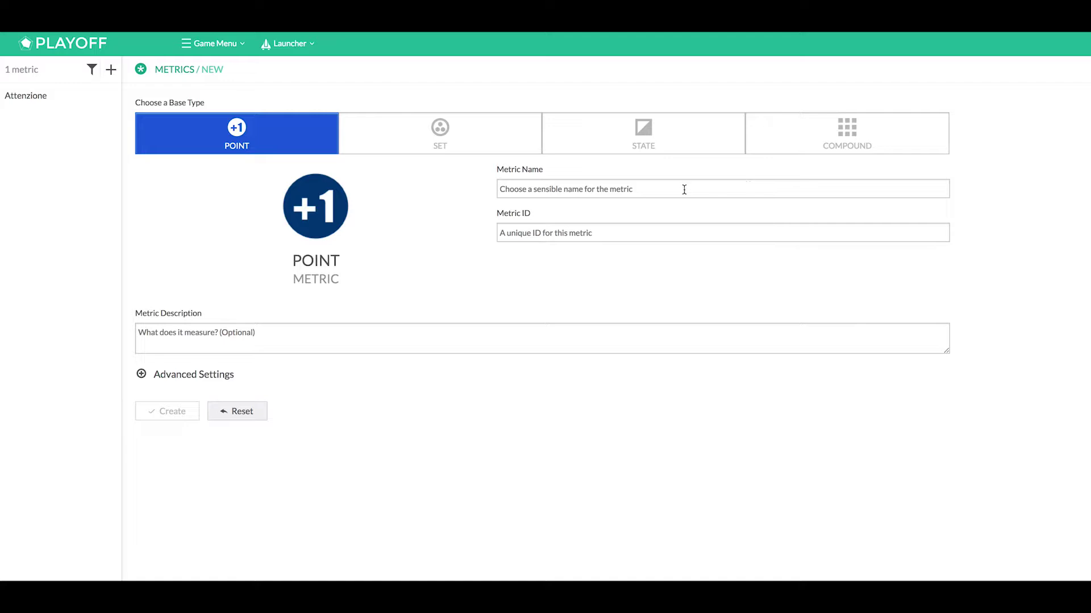
# Create another Point metric named Problem solving with the ID problem_solving
pyautogui.click(684, 189)
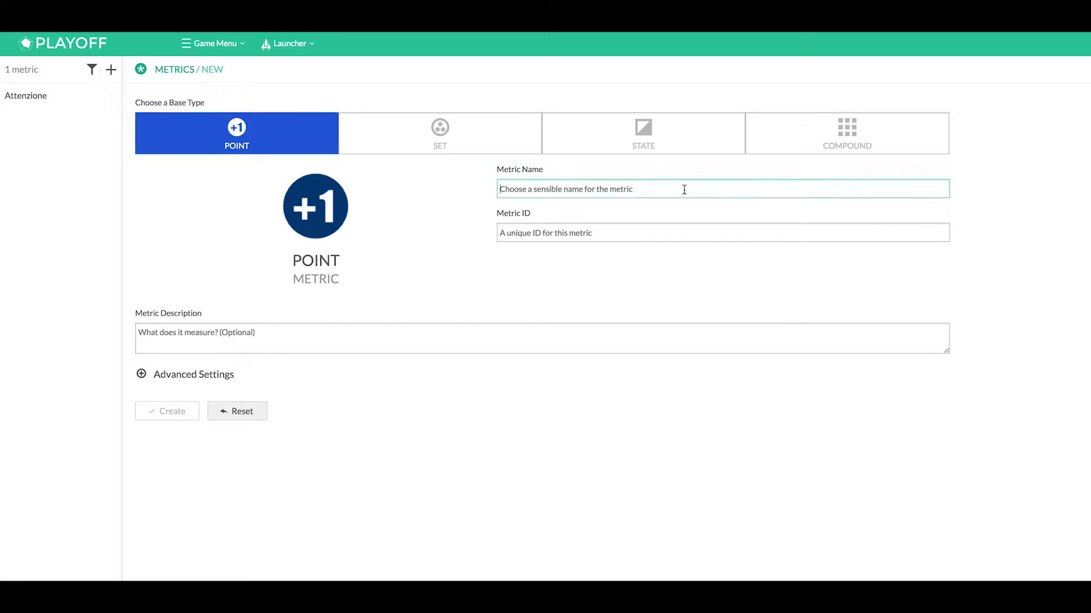
pyautogui.write('Pr')
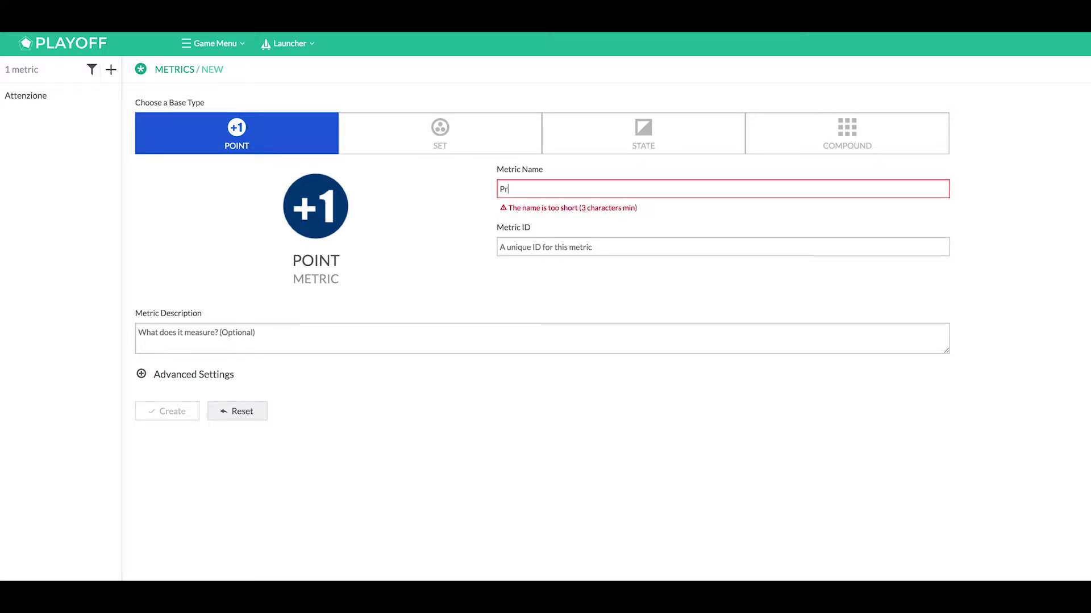
pyautogui.write('oblem s')
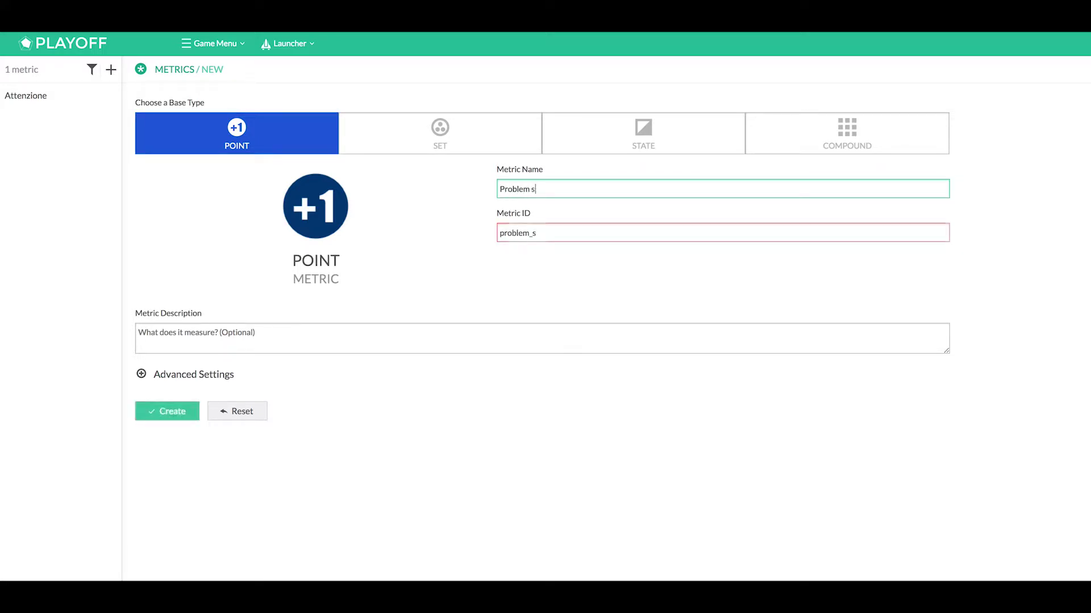
pyautogui.write('olving')
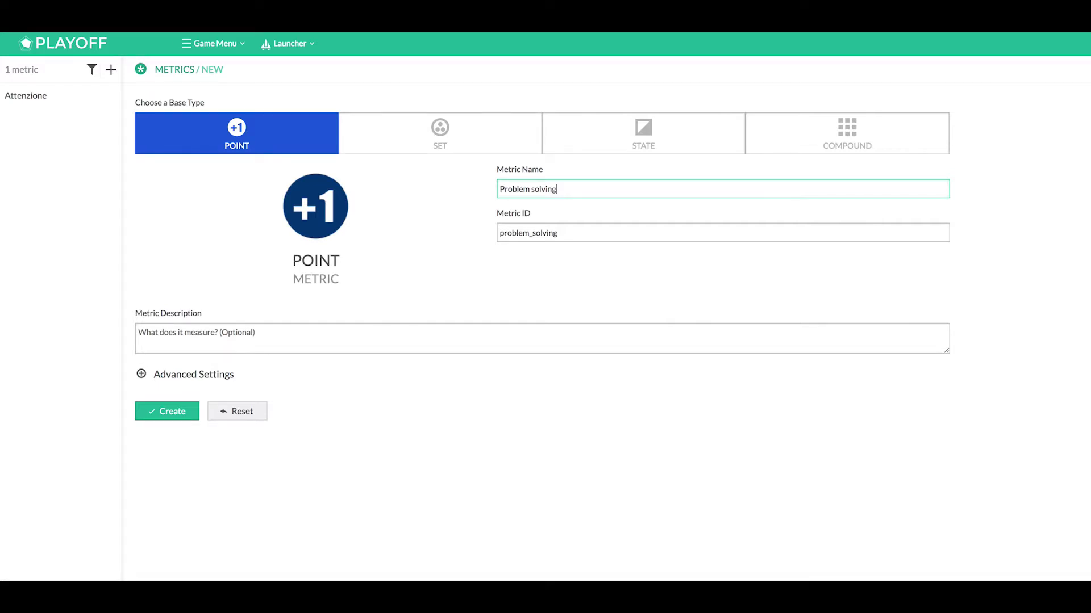
pyautogui.click(190, 414)
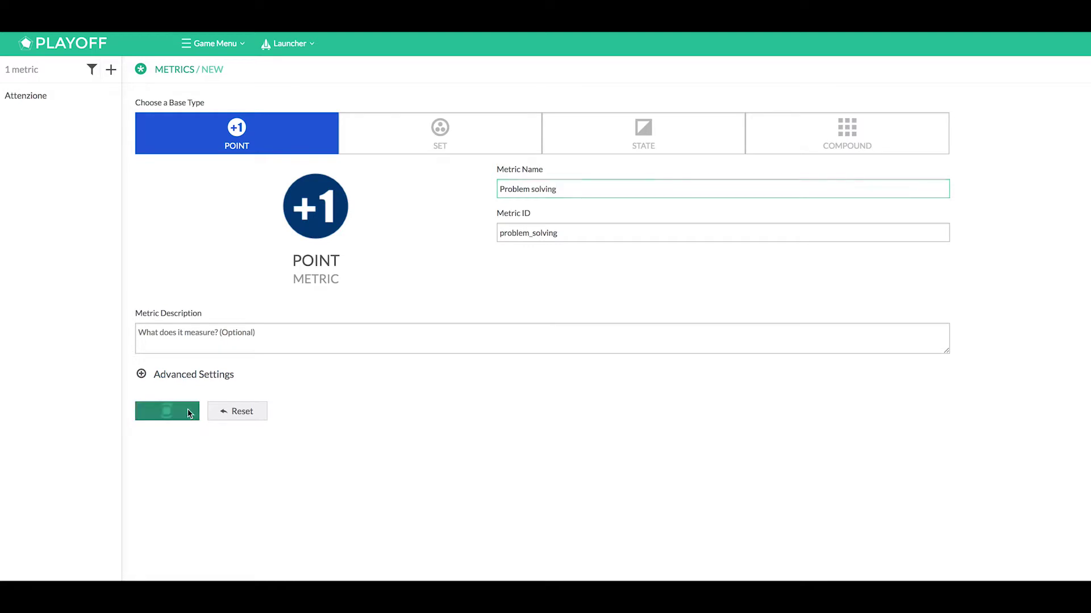
# Go to the game's Actions design page and start a new action named Using chat
pyautogui.click(177, 46)
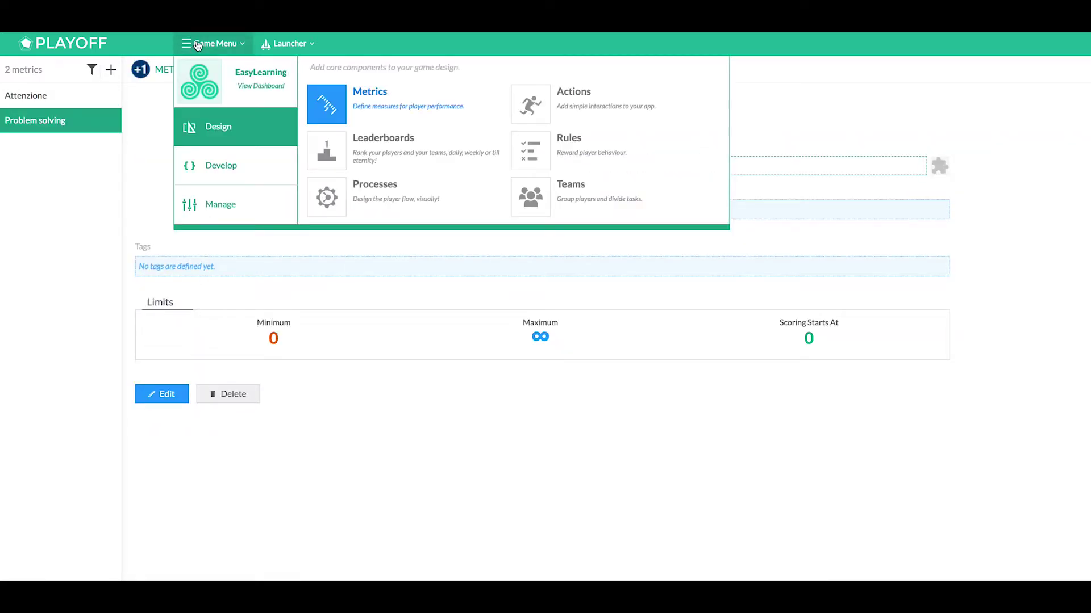
pyautogui.click(583, 97)
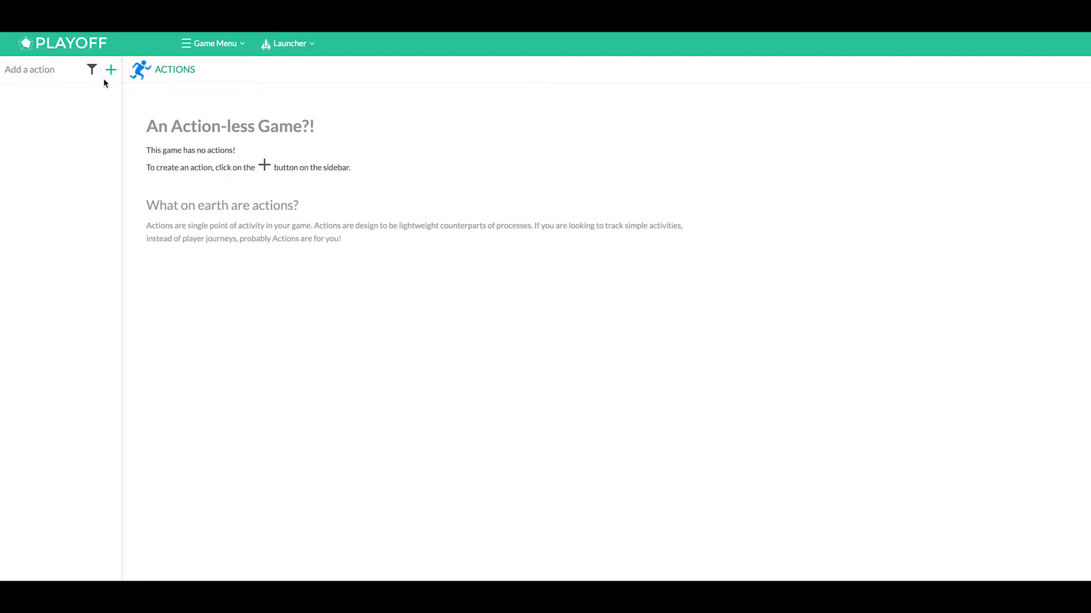
pyautogui.click(110, 71)
pyautogui.write('Usi')
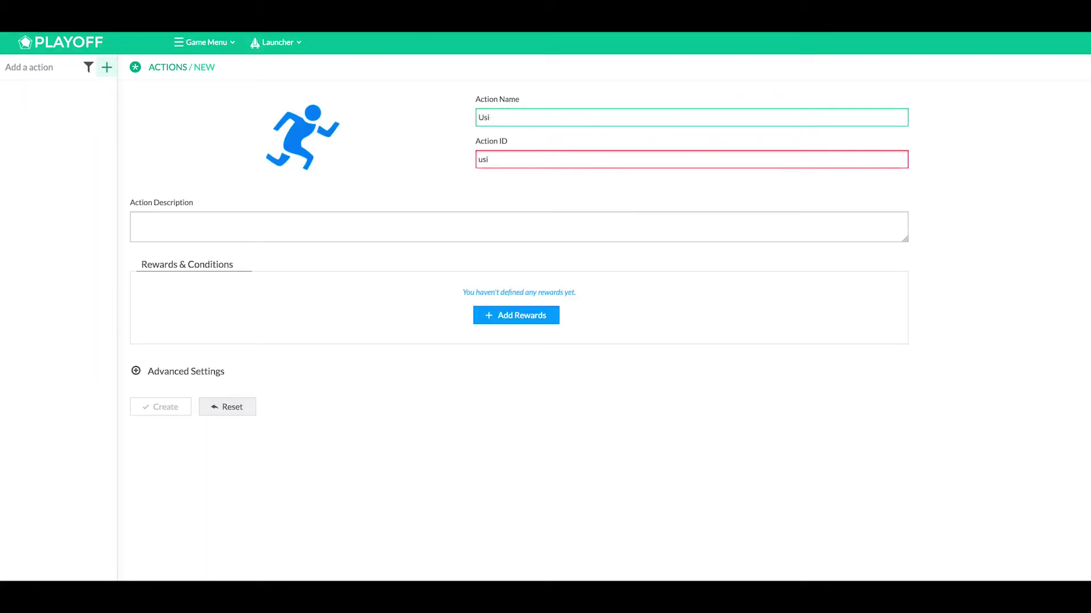
pyautogui.write('ng c')
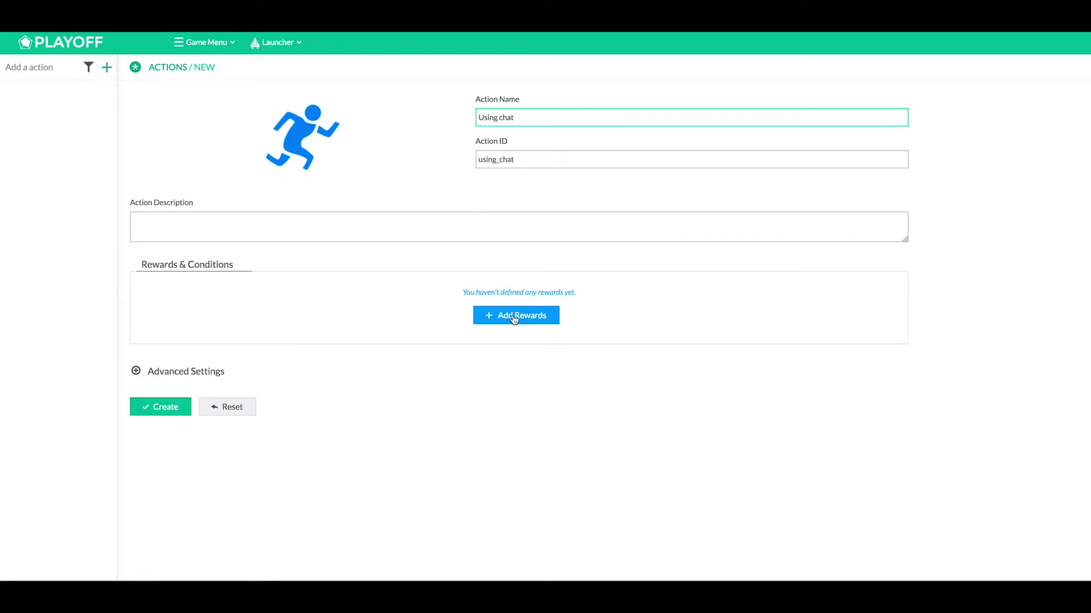
# Reward the Using chat action with 15 Attenzione points and 10 Problem solving points, and create the action
pyautogui.click(520, 318)
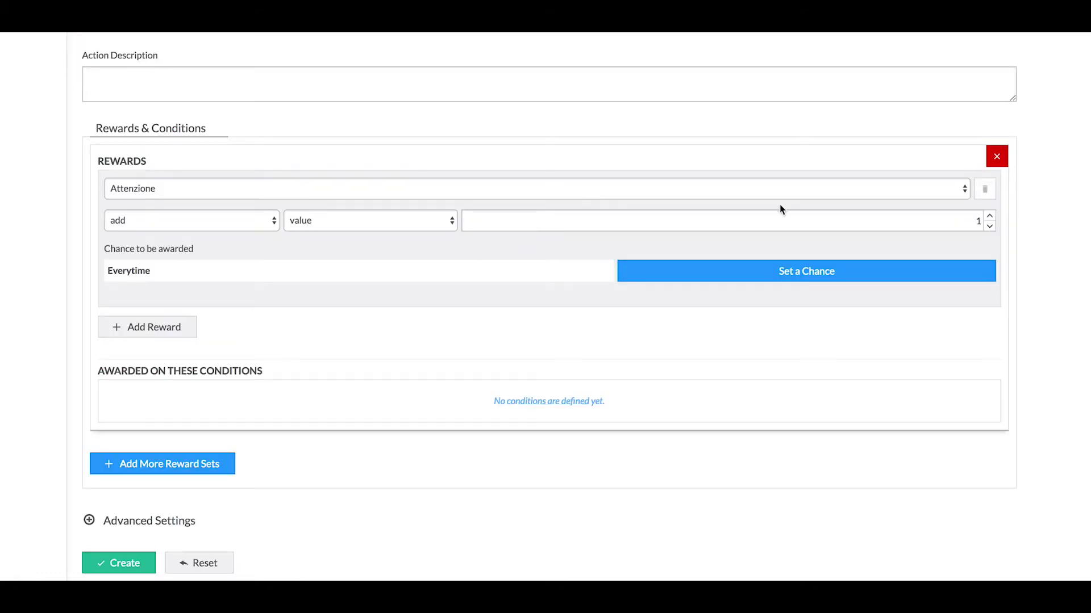
pyautogui.click(976, 220)
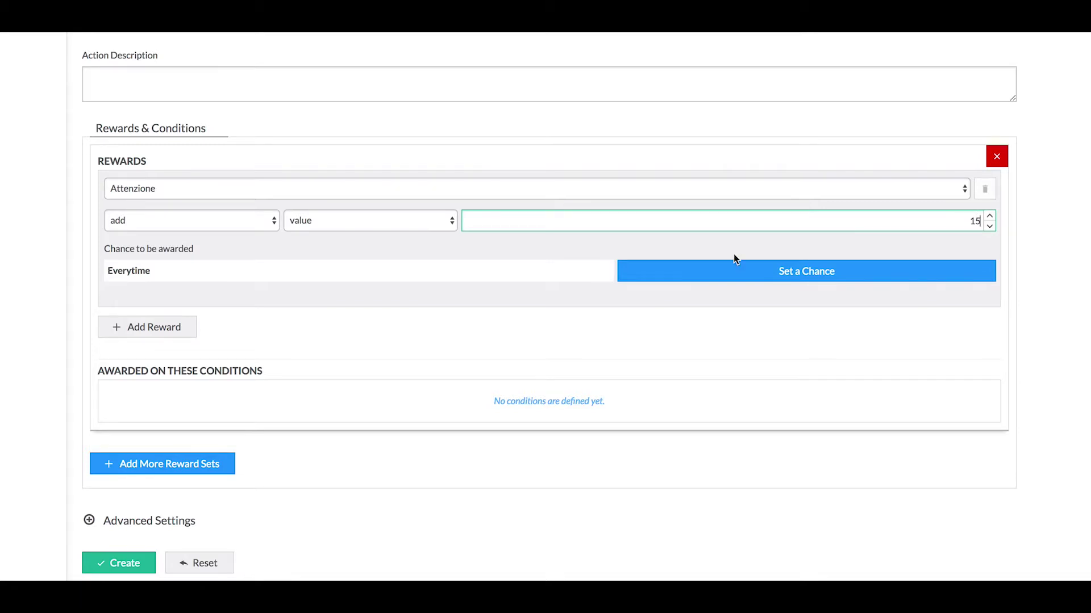
pyautogui.click(114, 336)
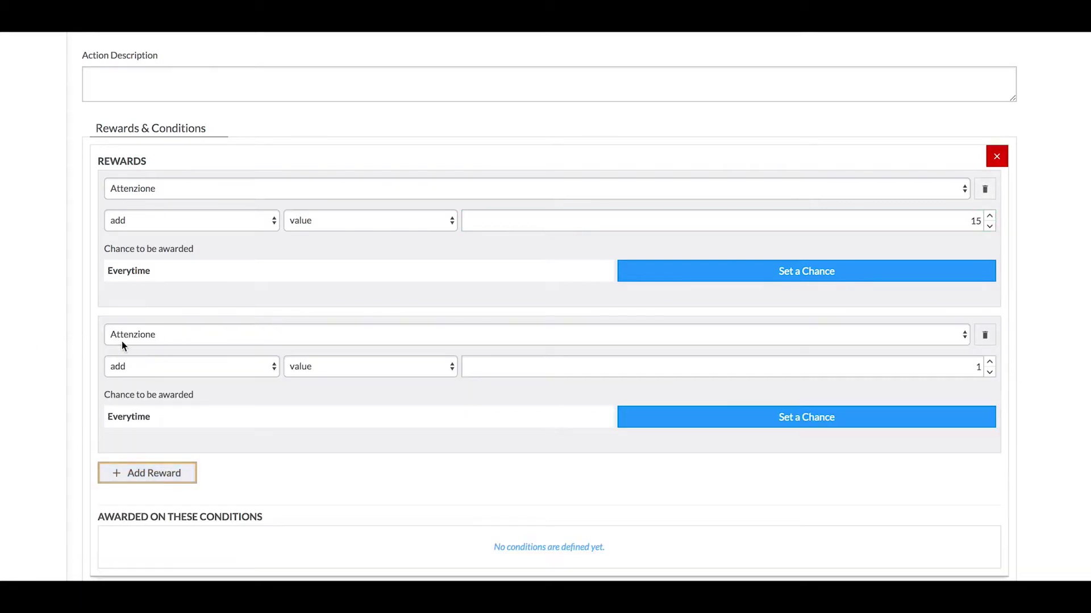
pyautogui.click(121, 339)
pyautogui.click(132, 348)
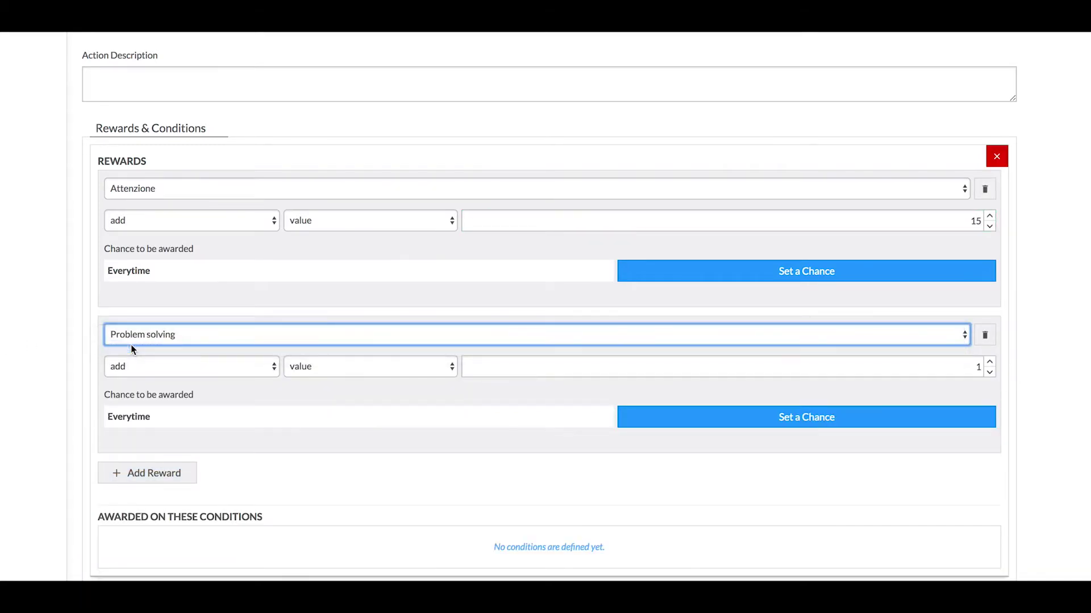
pyautogui.doubleClick(977, 366)
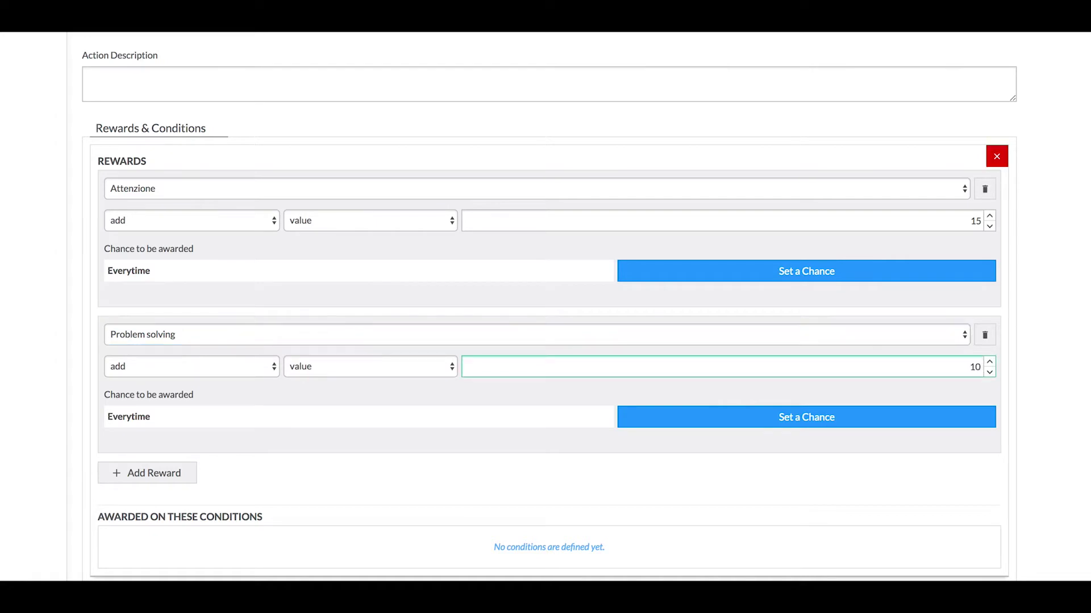
pyautogui.write('10')
pyautogui.scroll(-3, 575, 409)
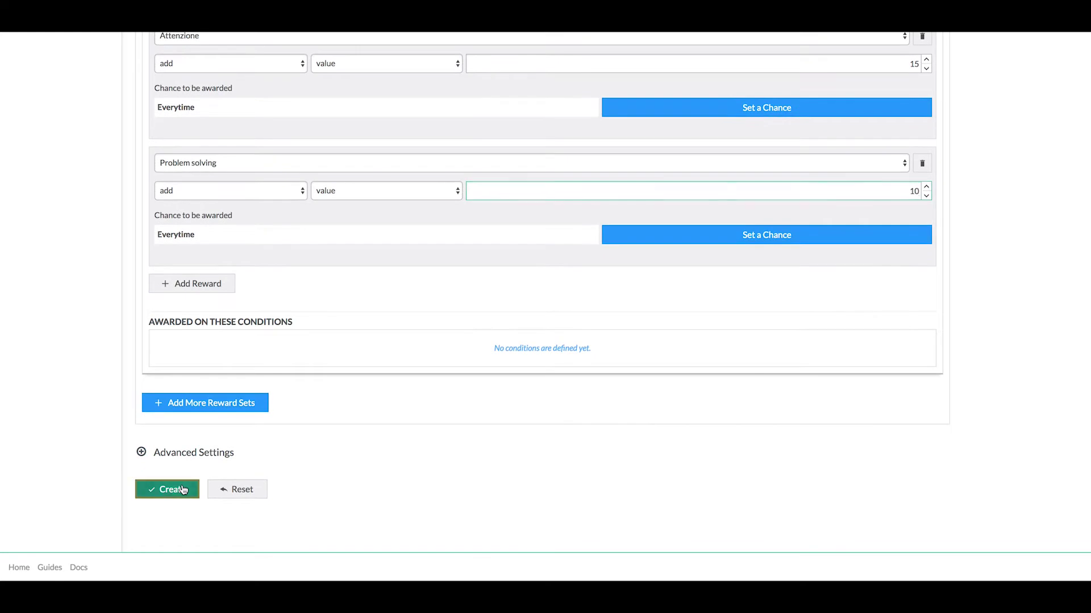
pyautogui.click(168, 489)
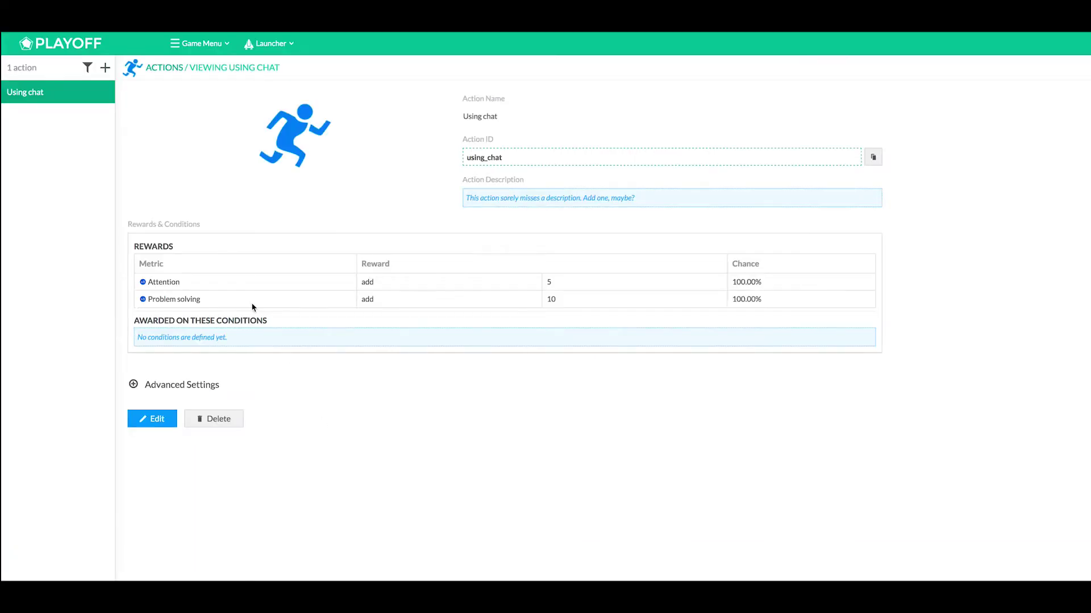
# Start another new action named Complete the follow up module
pyautogui.click(105, 68)
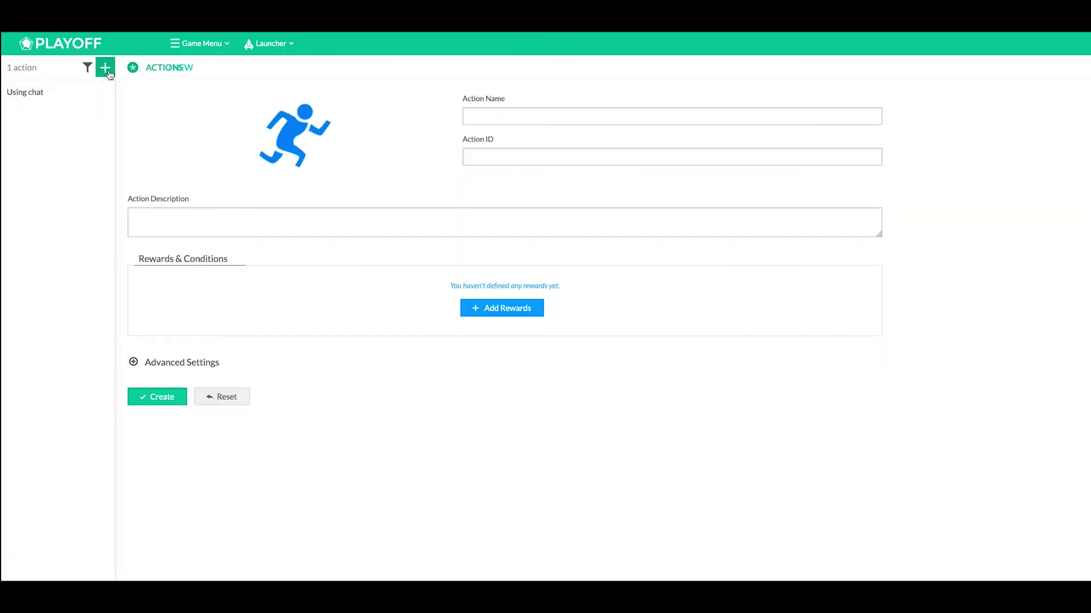
pyautogui.click(472, 118)
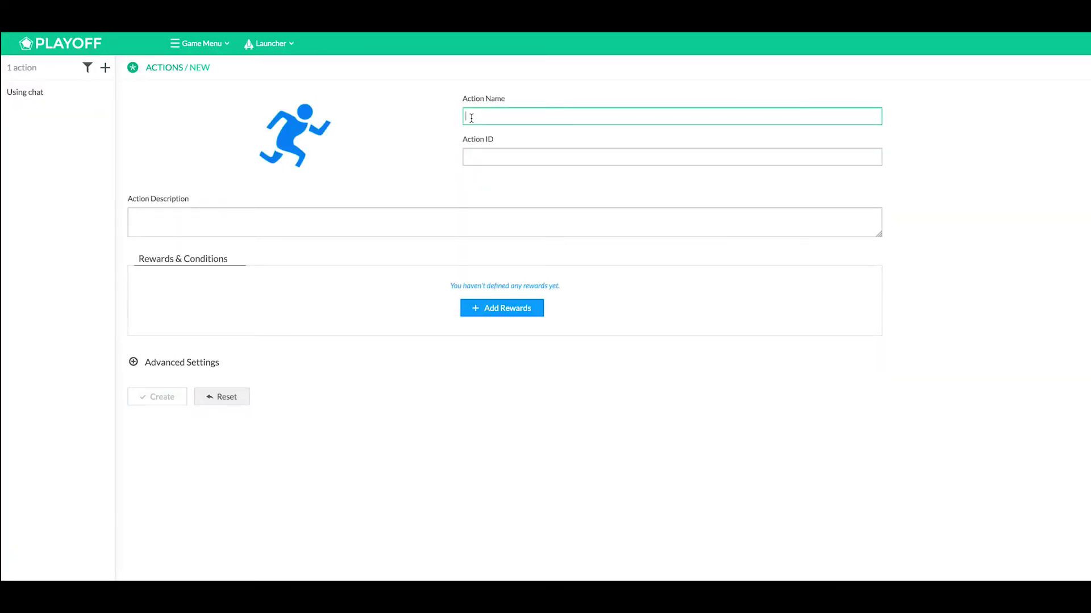
pyautogui.write('Complet')
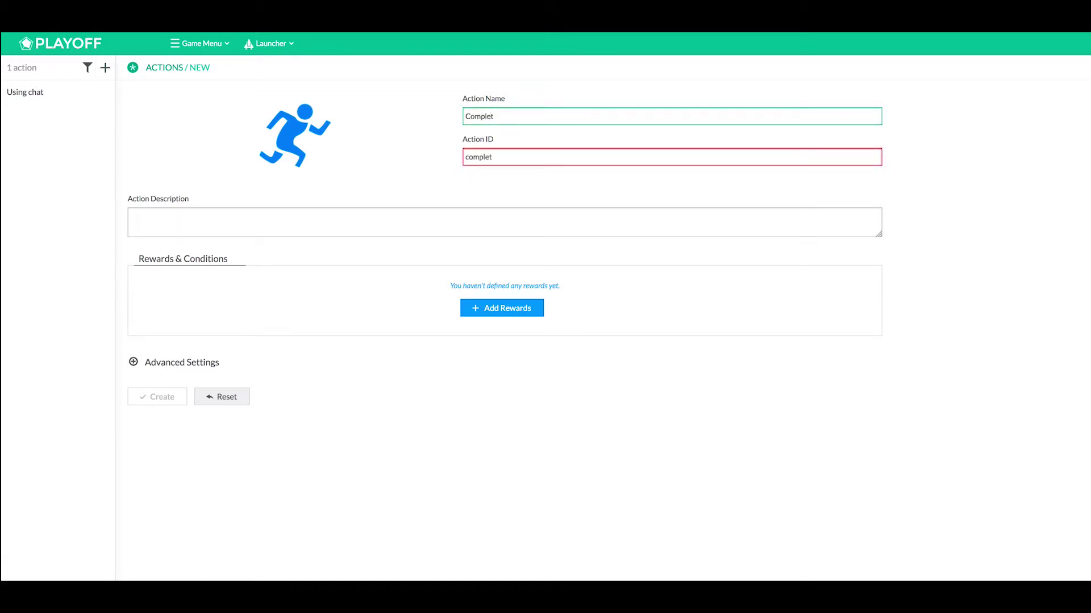
pyautogui.write('e the follow up ')
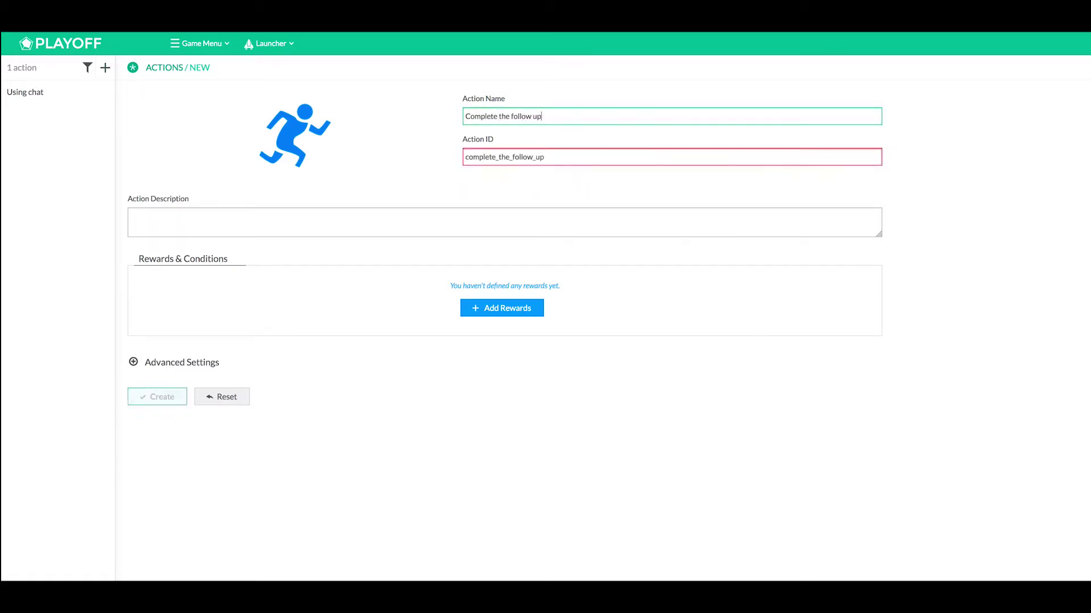
pyautogui.write('module')
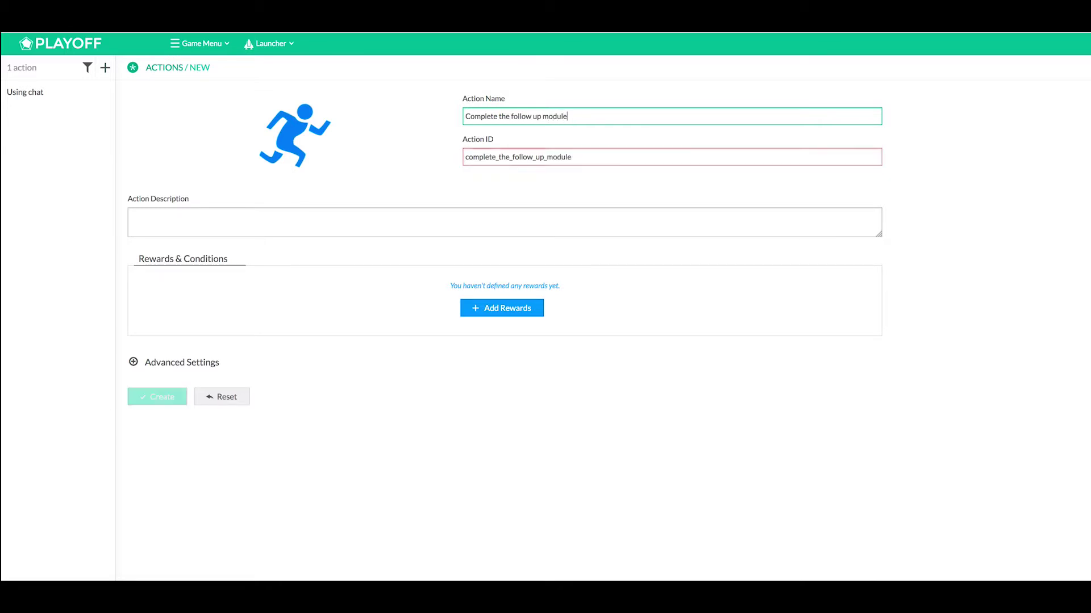
# Add two rewards to the follow up module action: 10 Attention points and 15 Problem solving points
pyautogui.click(518, 313)
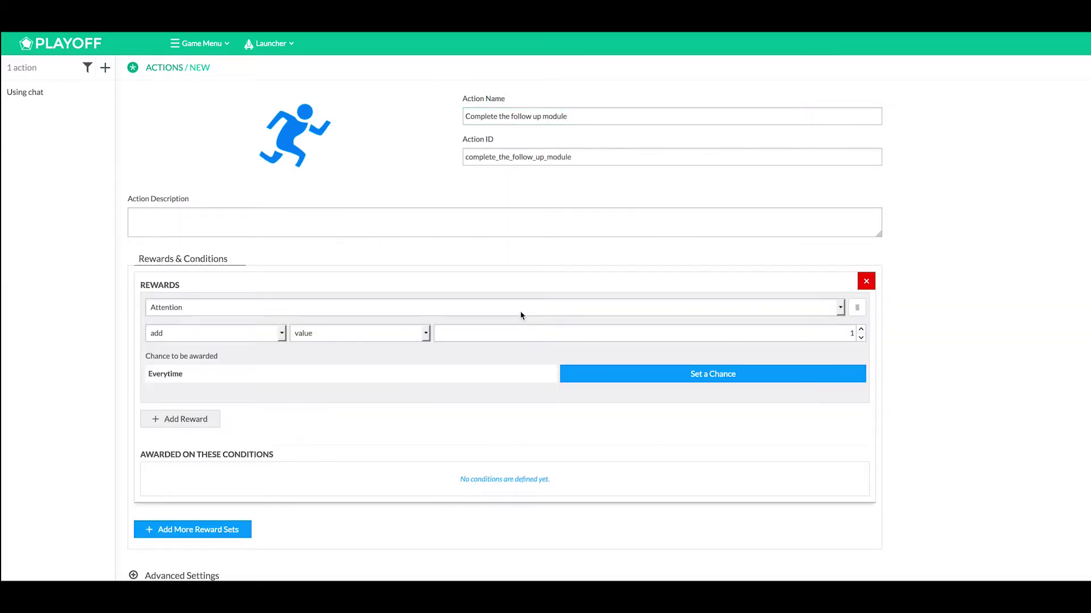
pyautogui.click(849, 333)
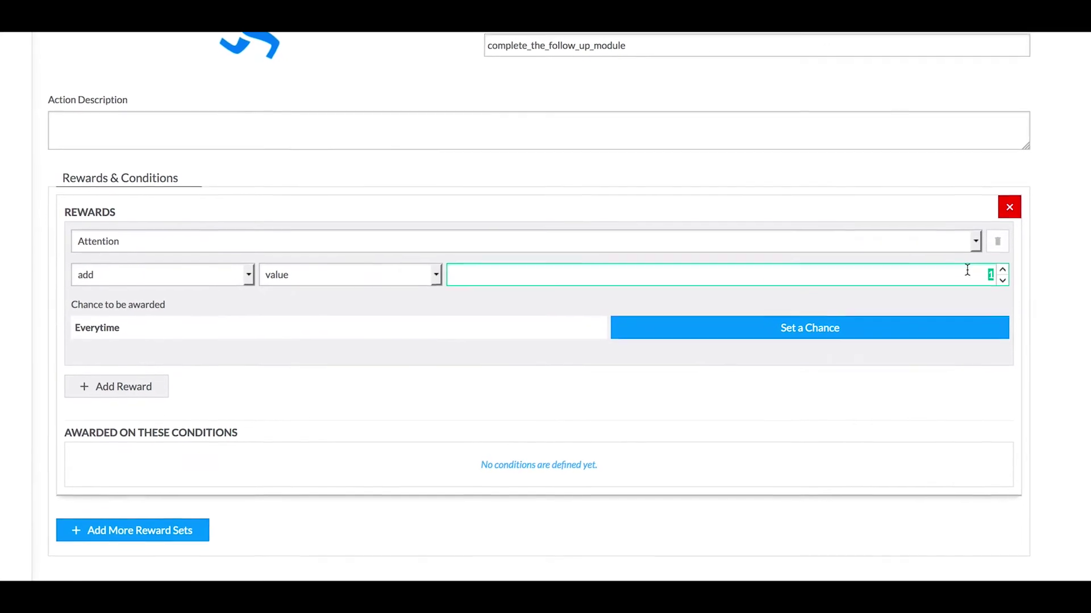
pyautogui.write('0')
pyautogui.click(111, 379)
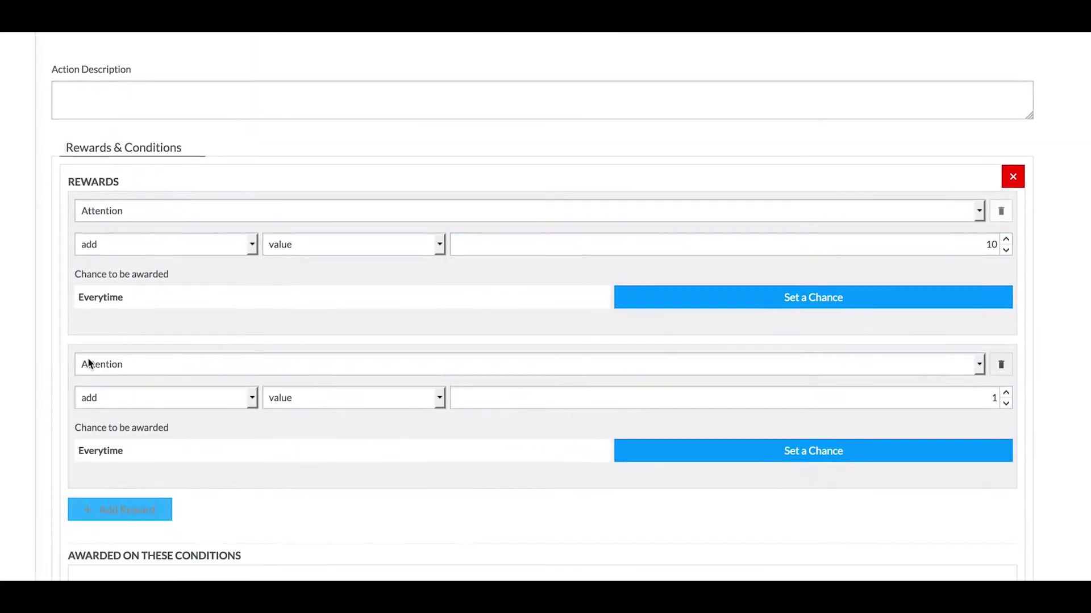
pyautogui.click(208, 367)
pyautogui.click(203, 369)
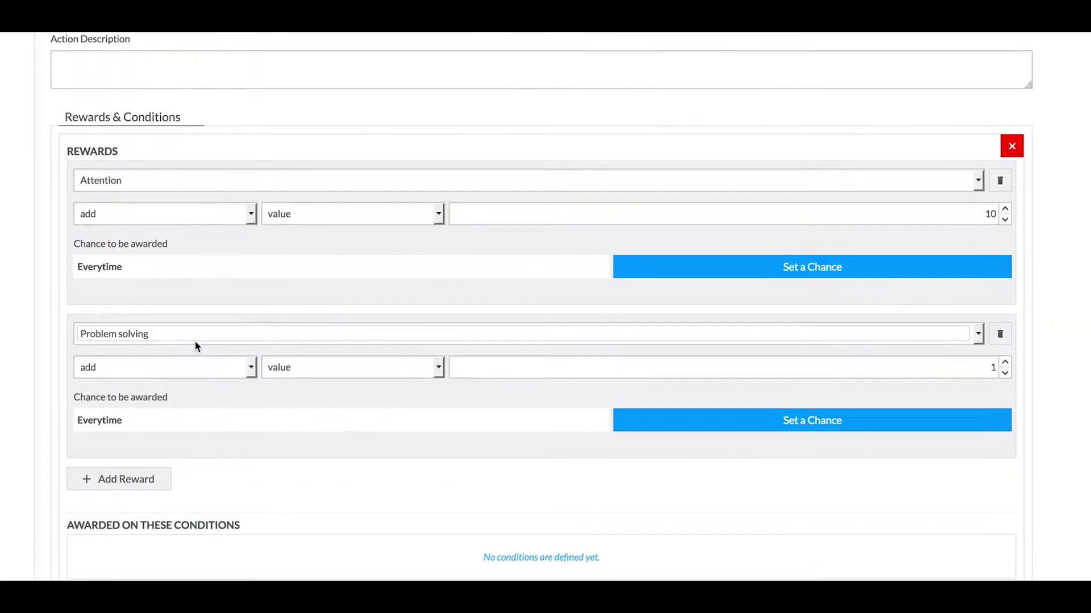
pyautogui.click(875, 361)
pyautogui.write('5')
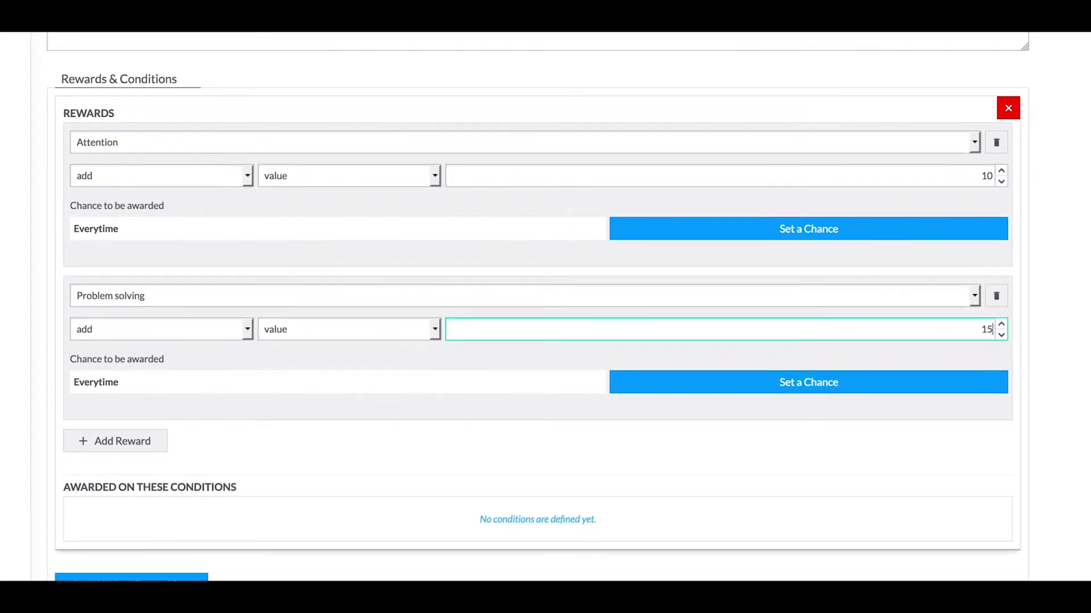
# Give the Problem solving reward a 1 in 3 chance and create the action with an additional default reward set
pyautogui.click(907, 382)
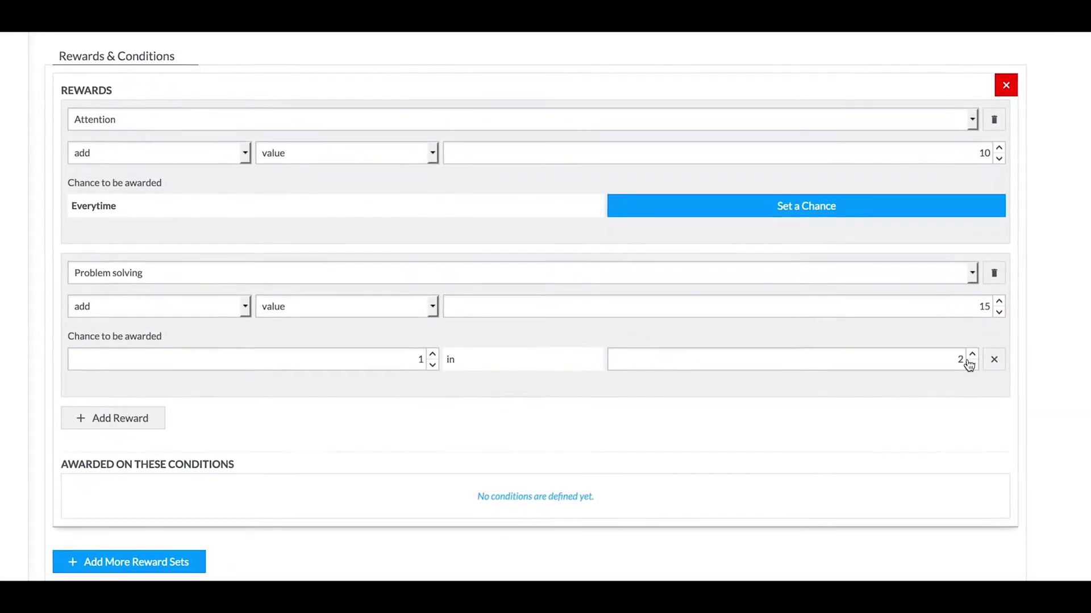
pyautogui.doubleClick(957, 382)
pyautogui.write('3')
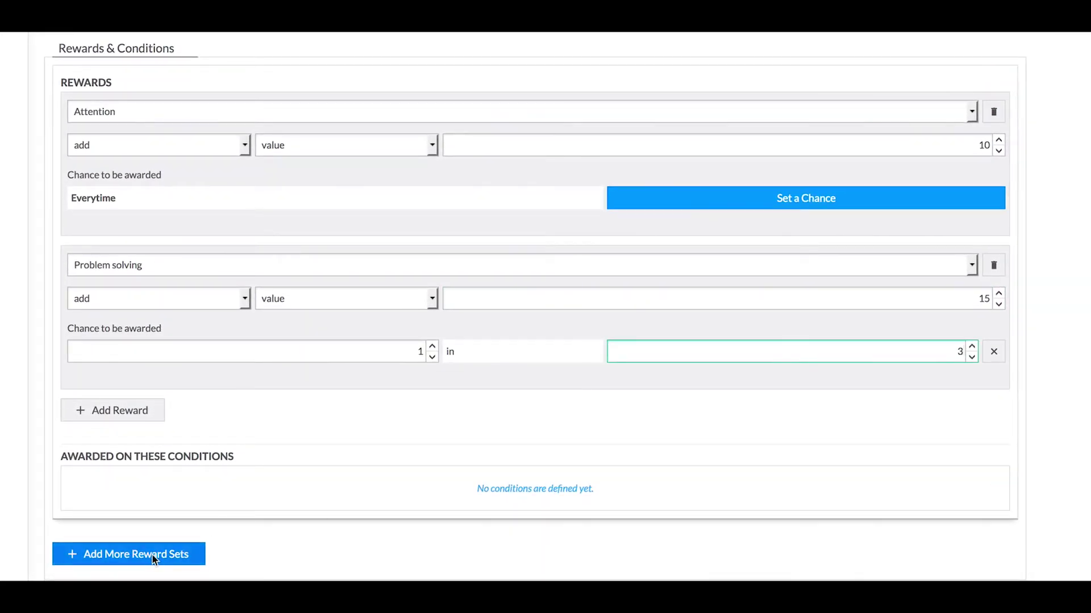
pyautogui.click(152, 557)
pyautogui.scroll(-5, 430, 580)
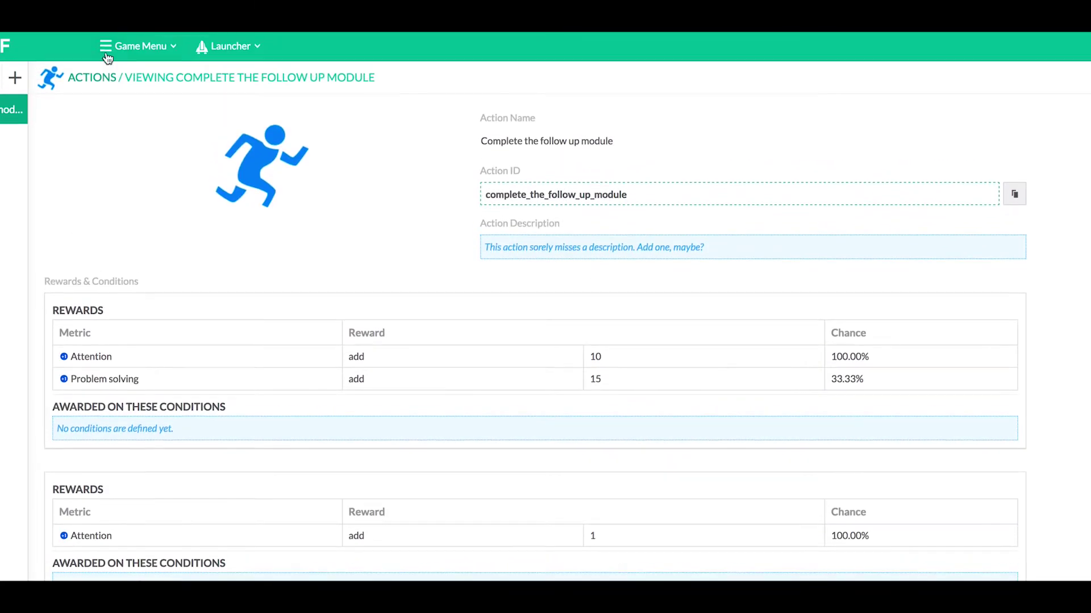
# Go to the game's Leaderboards design page and start a new leaderboard
pyautogui.click(126, 52)
pyautogui.click(327, 161)
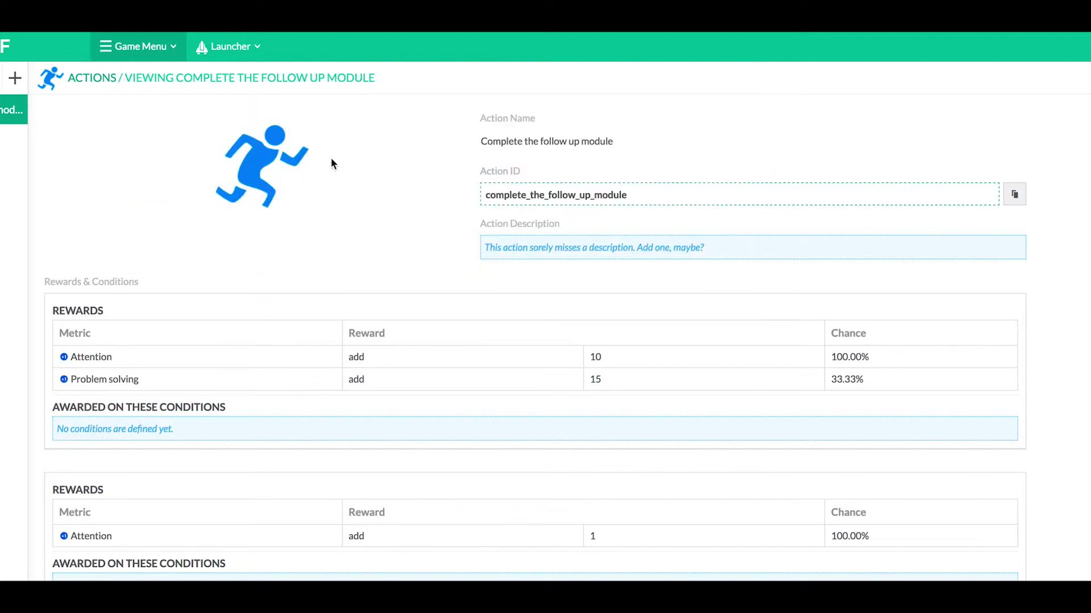
pyautogui.click(14, 78)
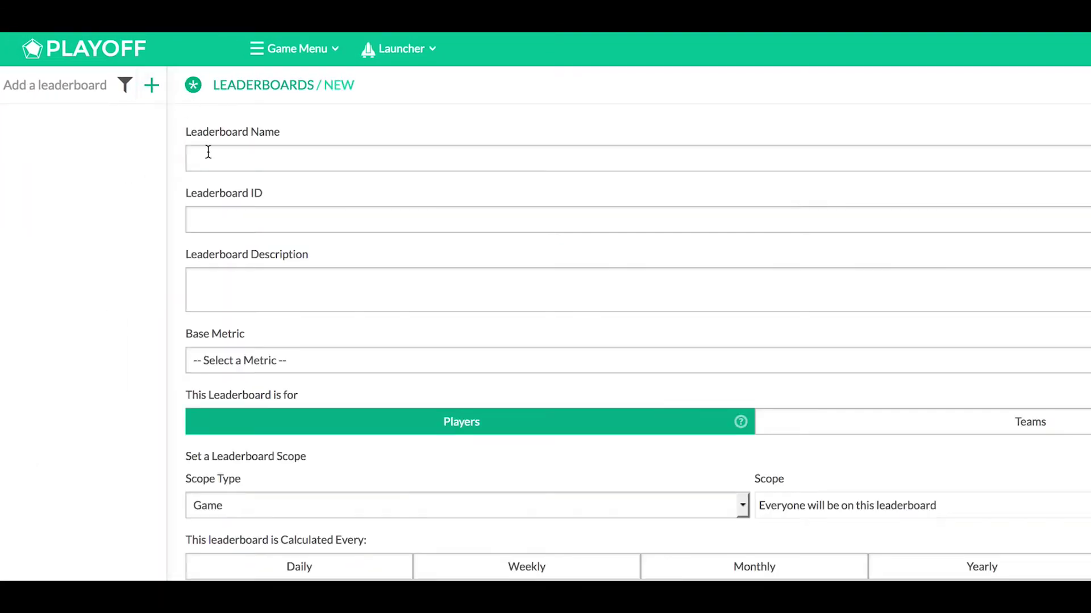
# Create a leaderboard named Most attentive students with Attention as its base metric
pyautogui.click(64, 136)
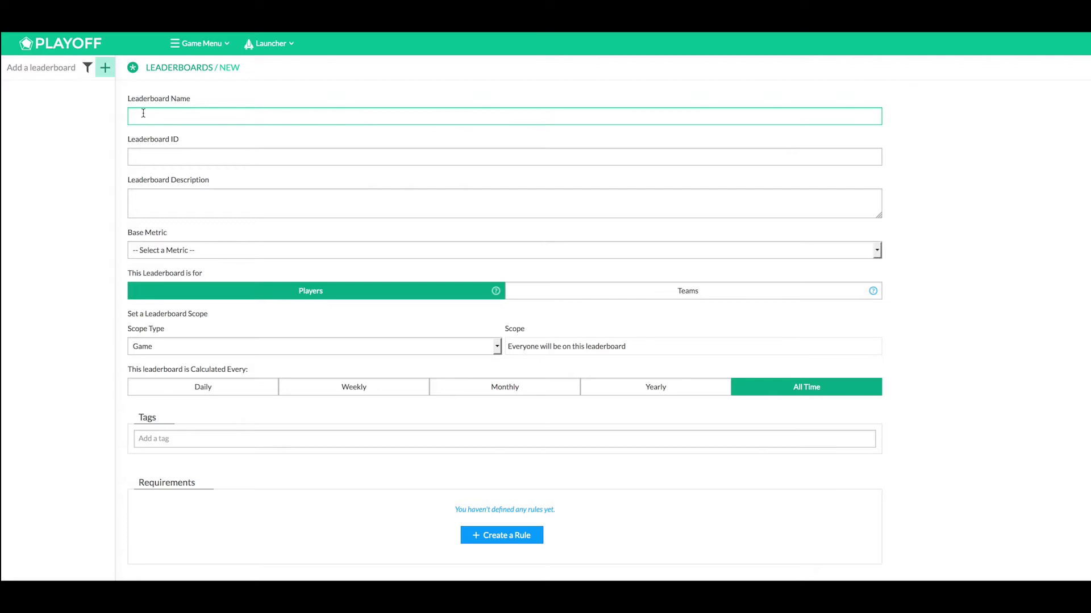
pyautogui.write('Most')
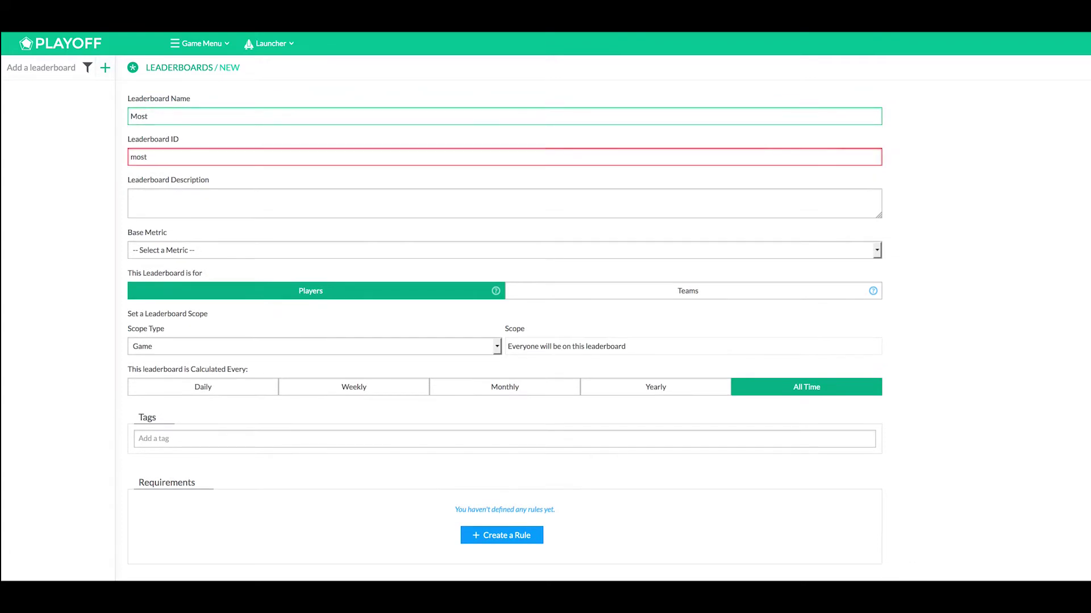
pyautogui.write(' attentive students')
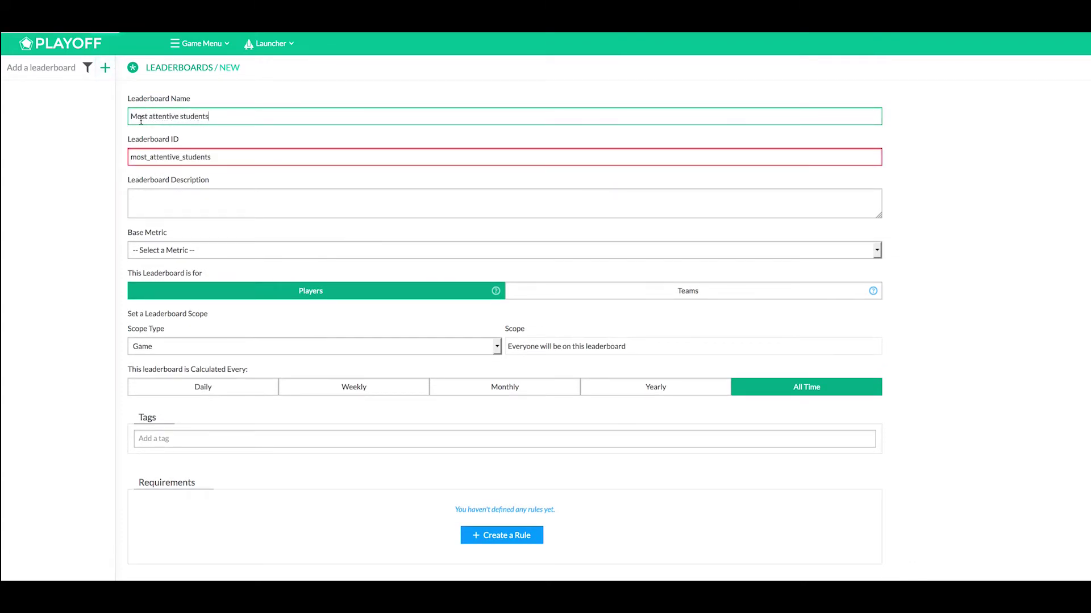
pyautogui.click(209, 252)
pyautogui.click(209, 257)
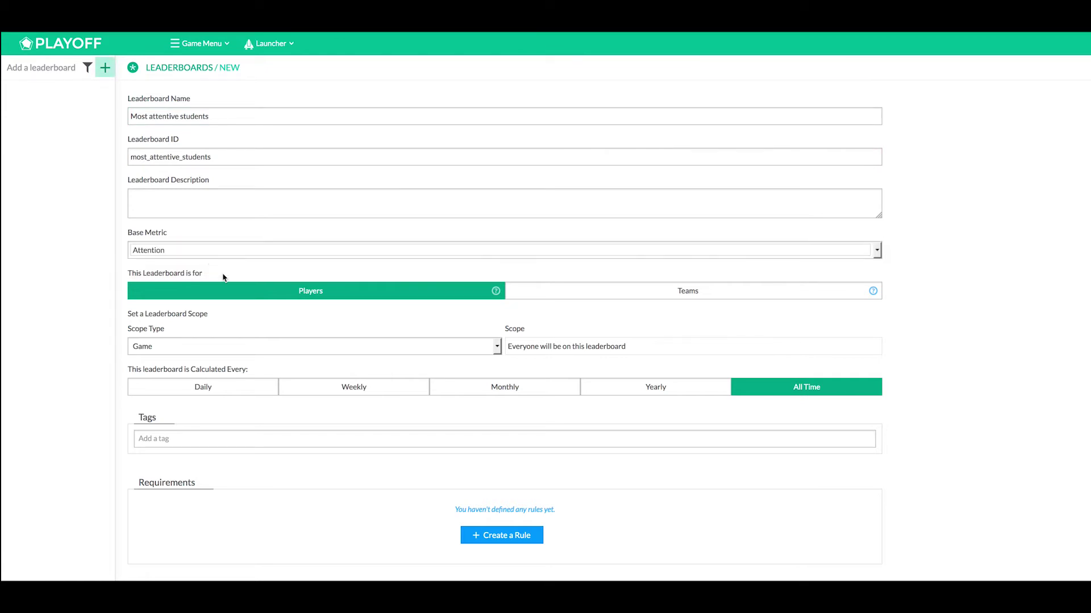
pyautogui.scroll(-3, 209, 341)
pyautogui.click(163, 405)
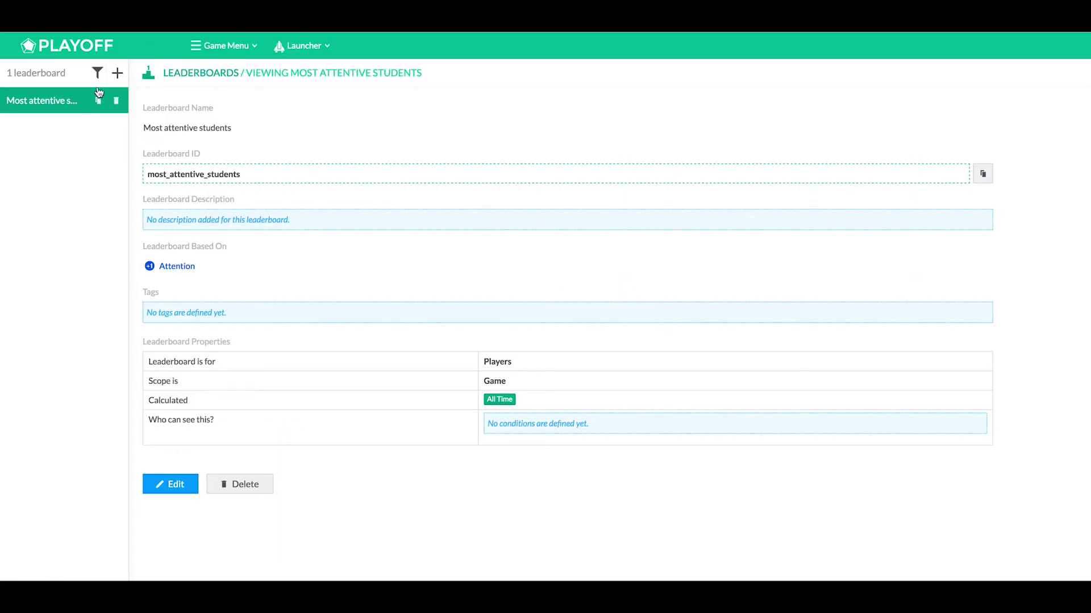
# Create another leaderboard named Students with problem solving with Problem solving as its base metric
pyautogui.click(117, 73)
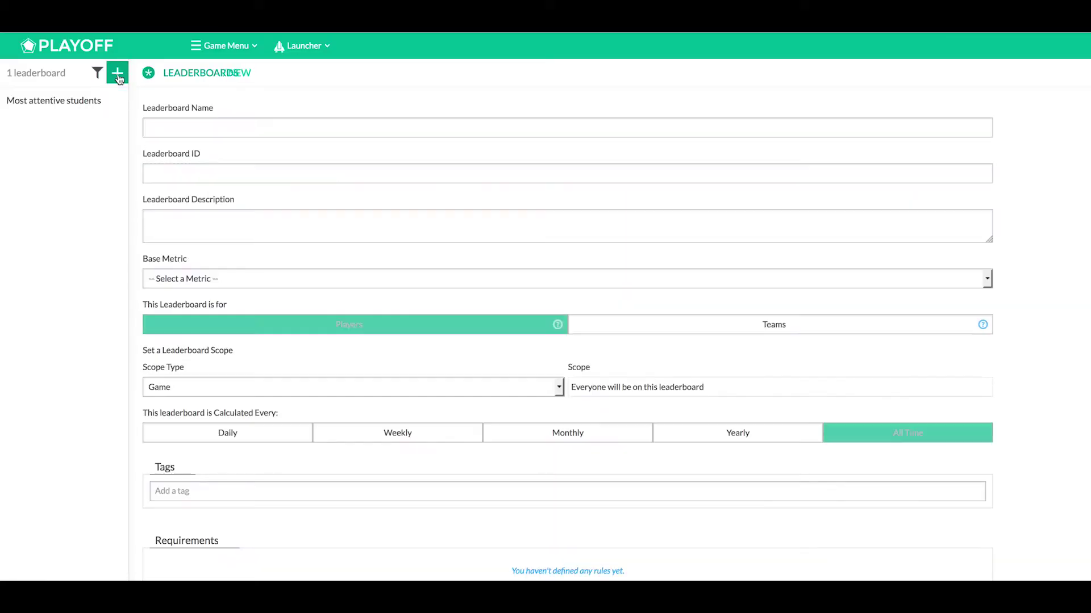
pyautogui.click(151, 125)
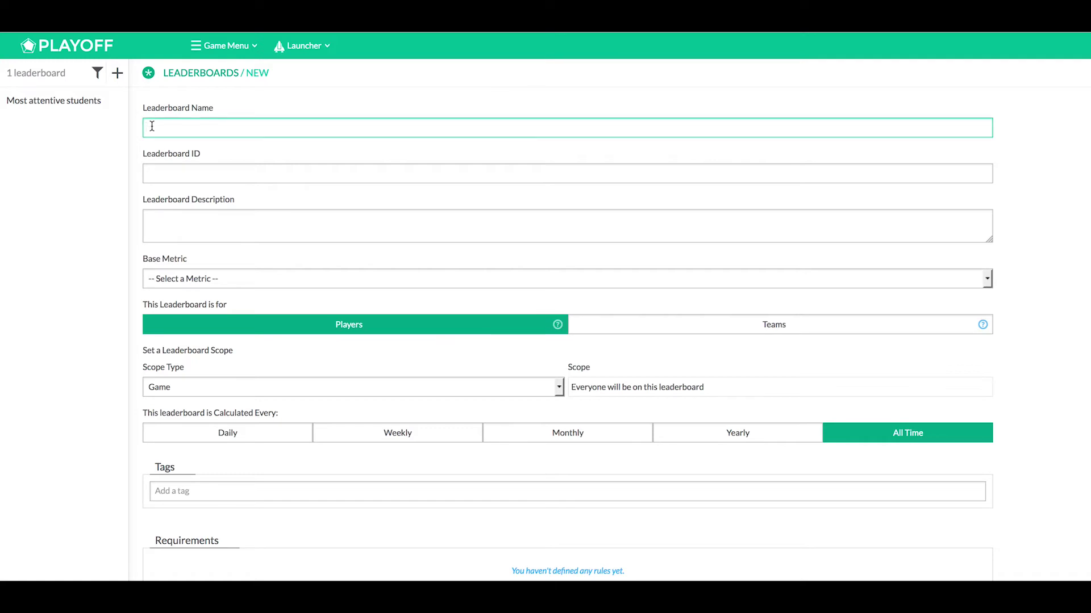
pyautogui.write('Student')
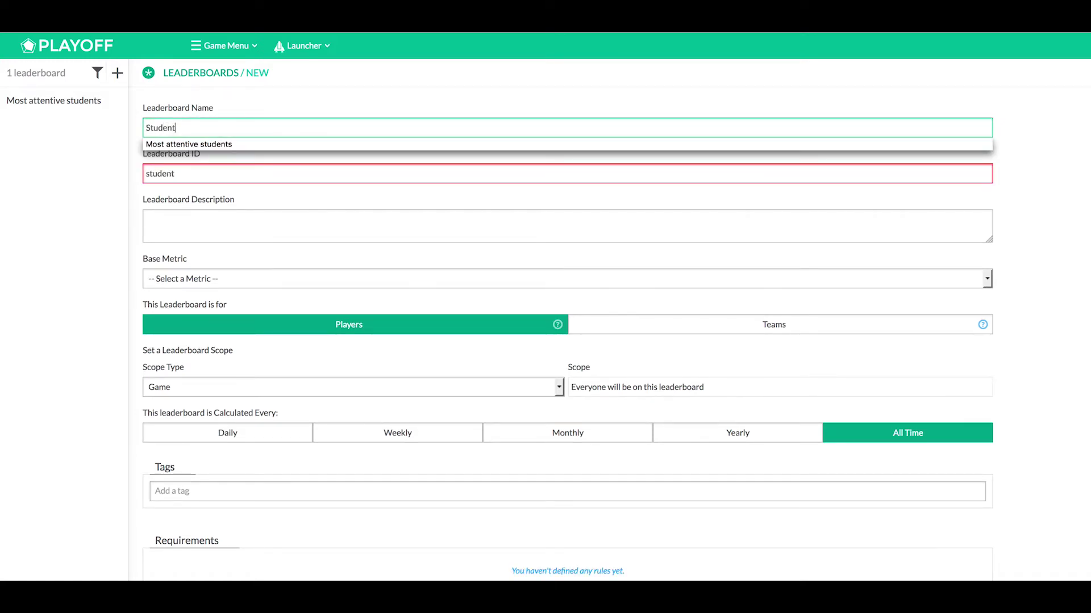
pyautogui.write('s with p')
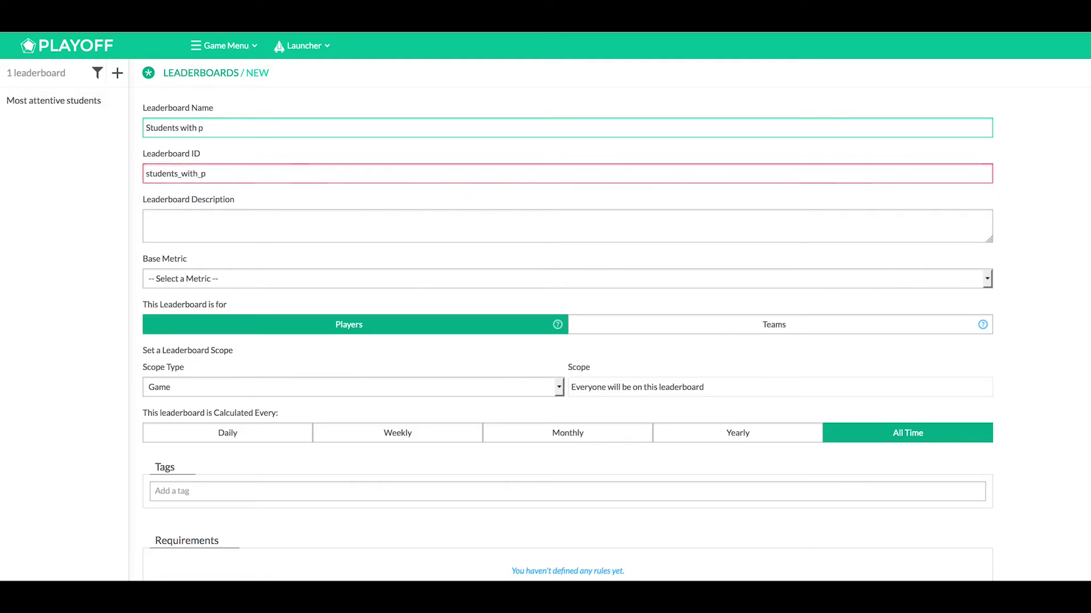
pyautogui.write('roblem solving')
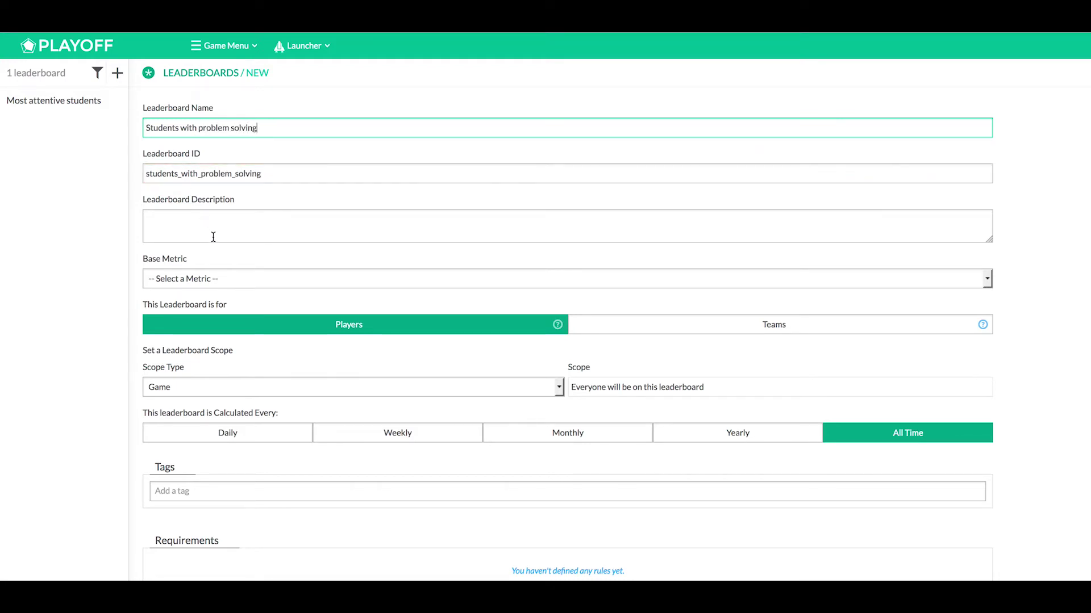
pyautogui.click(221, 277)
pyautogui.click(220, 296)
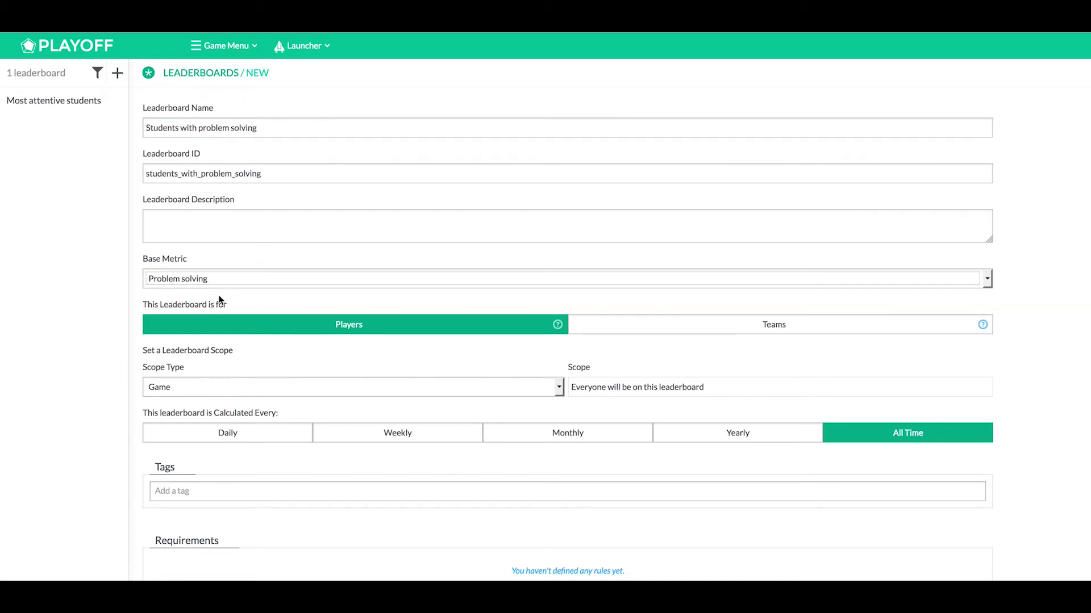
pyautogui.scroll(-4, 220, 300)
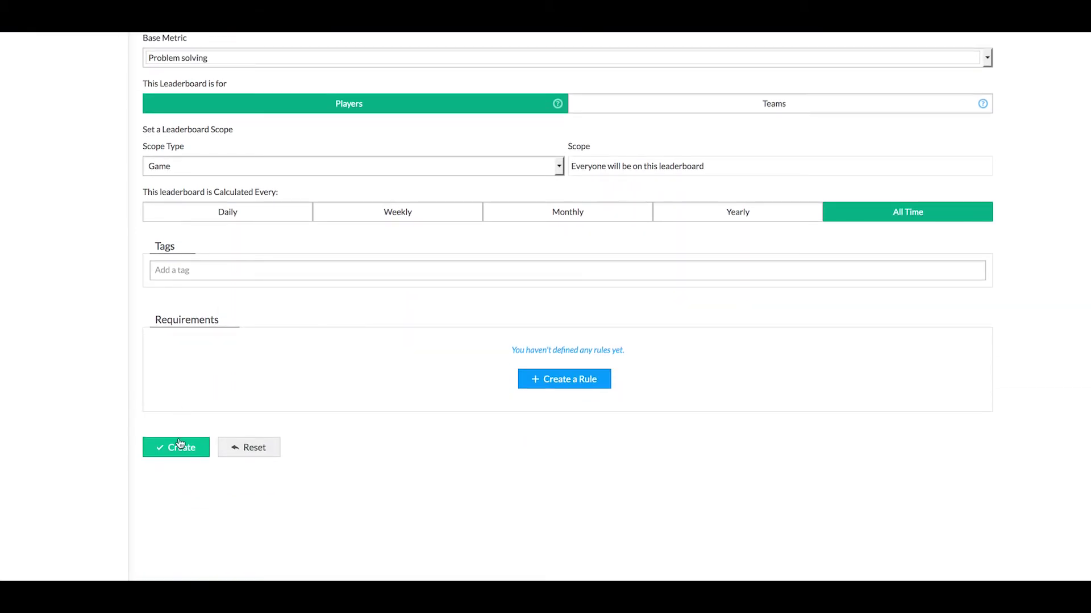
pyautogui.click(180, 446)
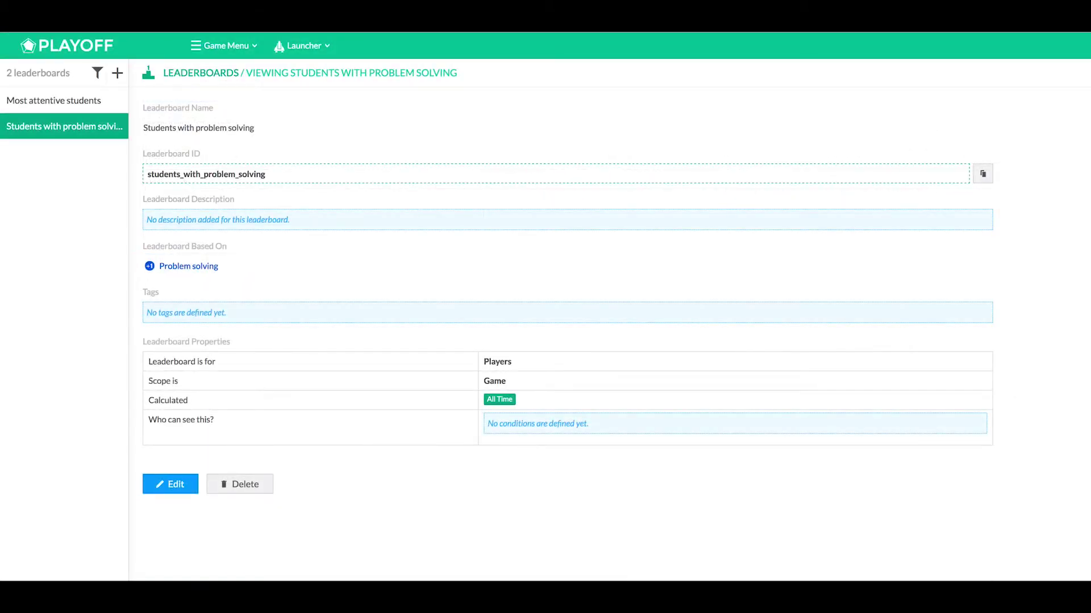
# Put the Easylearning game into simulation mode and go to its Simulator
pyautogui.click(298, 52)
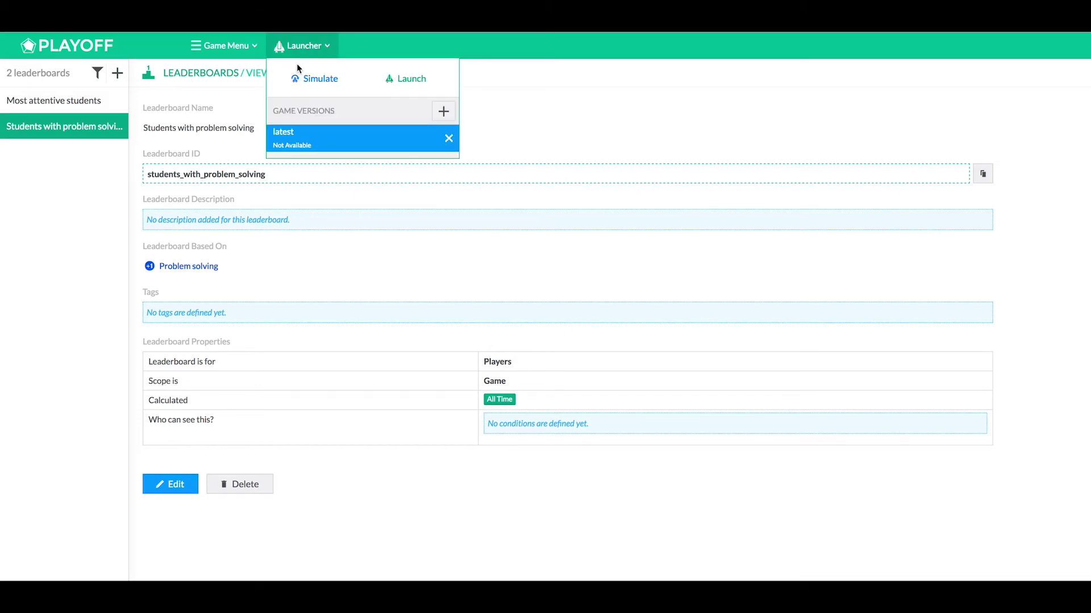
pyautogui.click(305, 81)
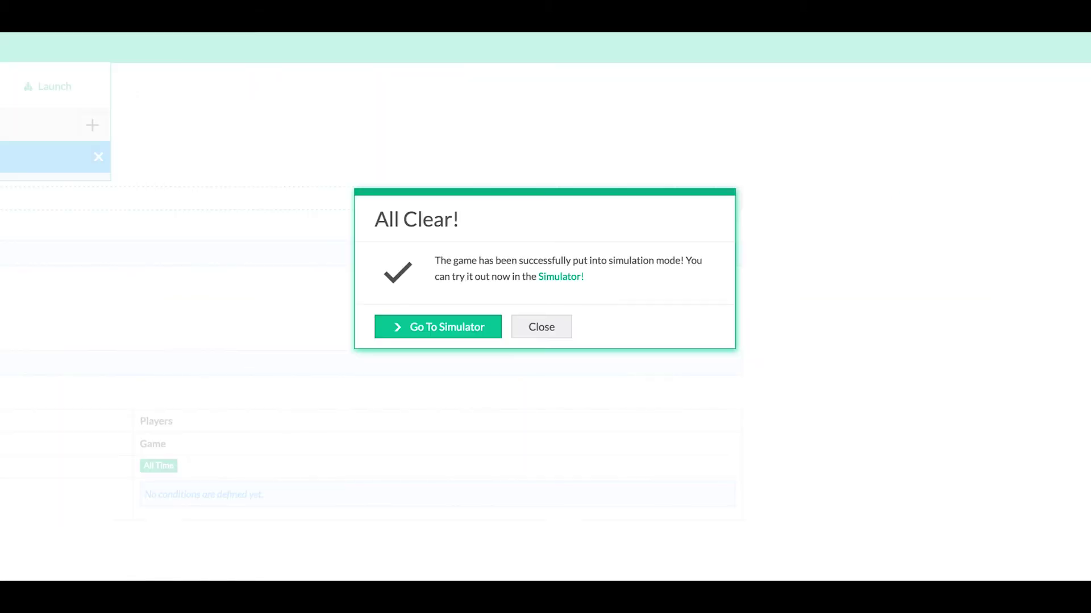
pyautogui.click(410, 331)
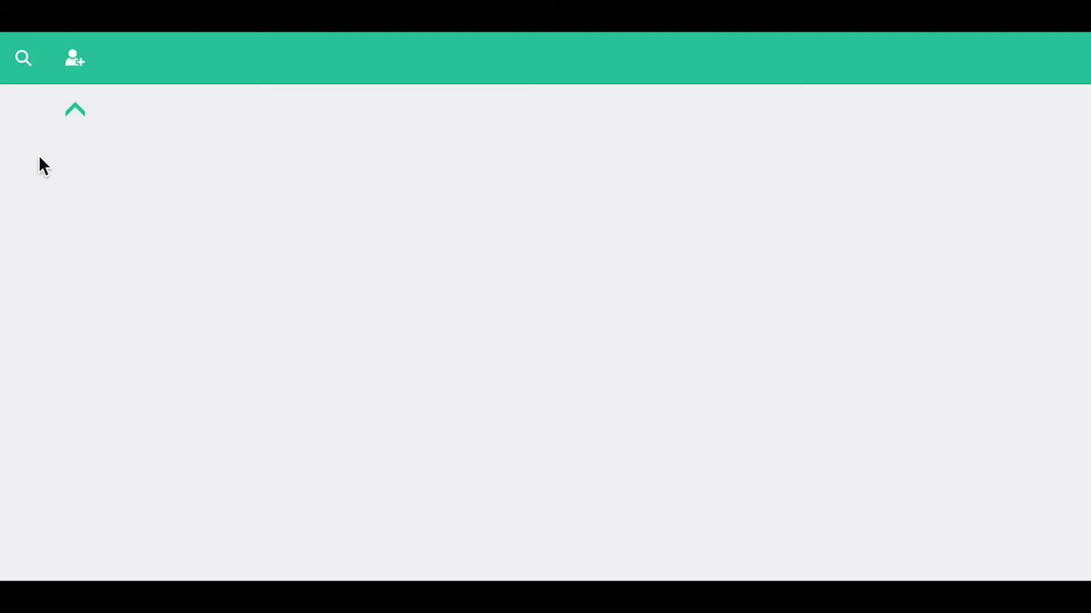
# Create a first dummy player, entering a first name as the alias and keeping the matching dummy ID
pyautogui.click(74, 61)
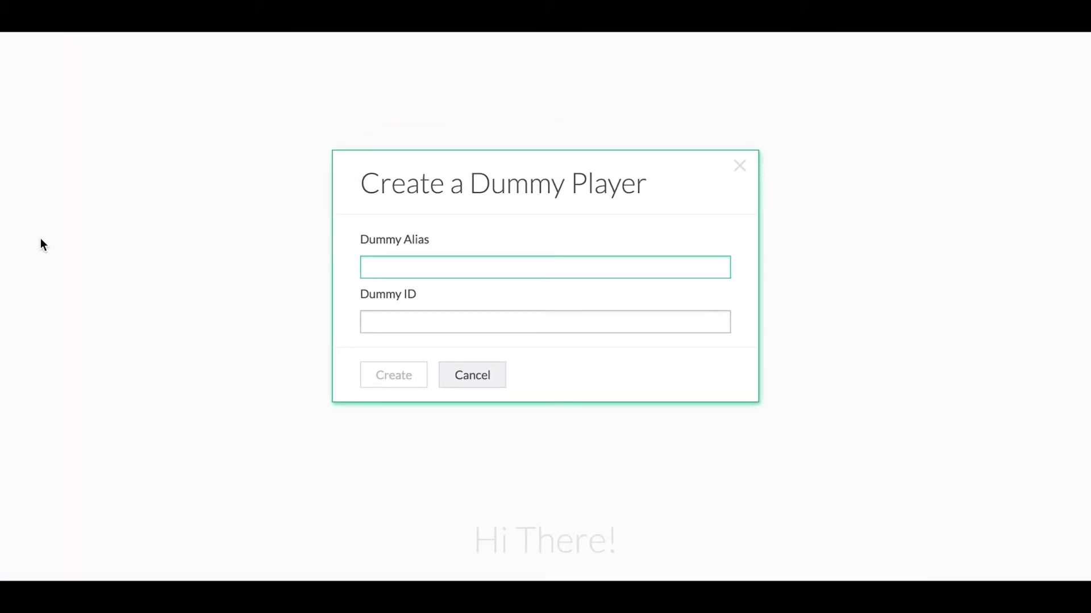
pyautogui.write('Jo')
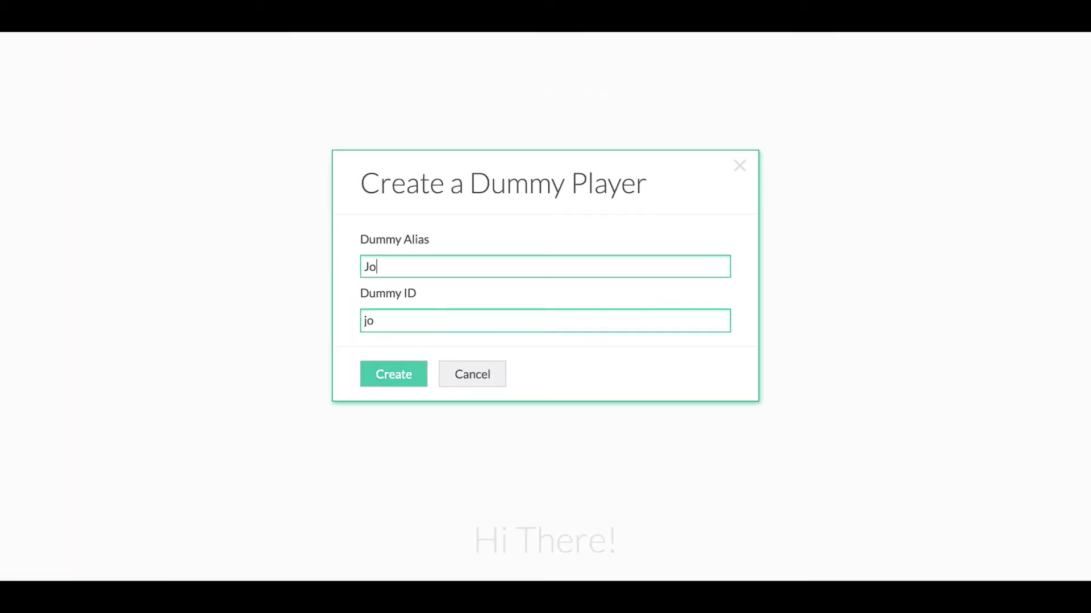
pyautogui.write('hn')
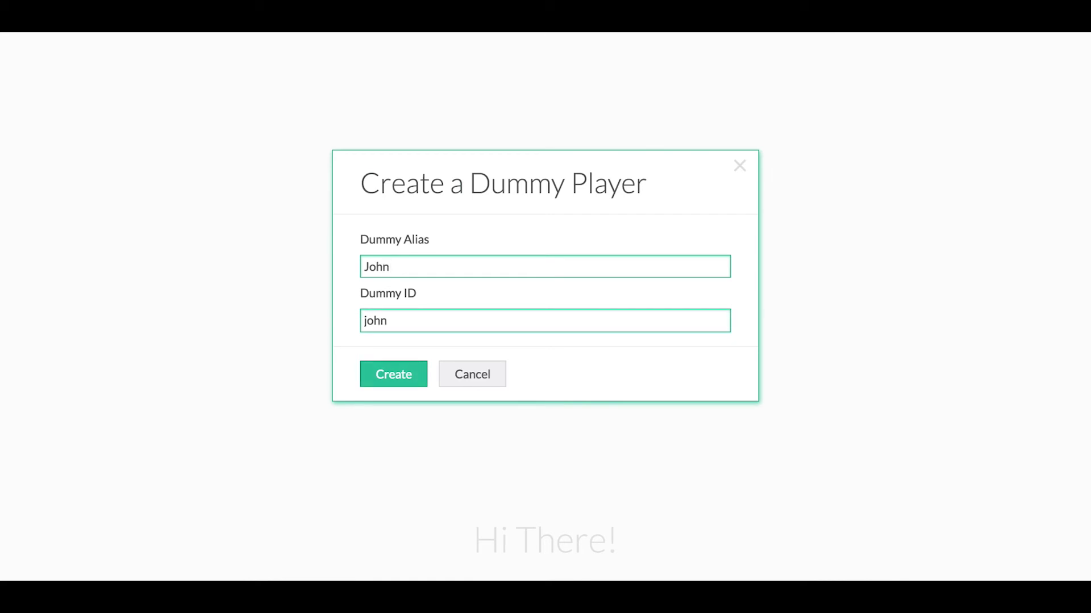
pyautogui.click(375, 379)
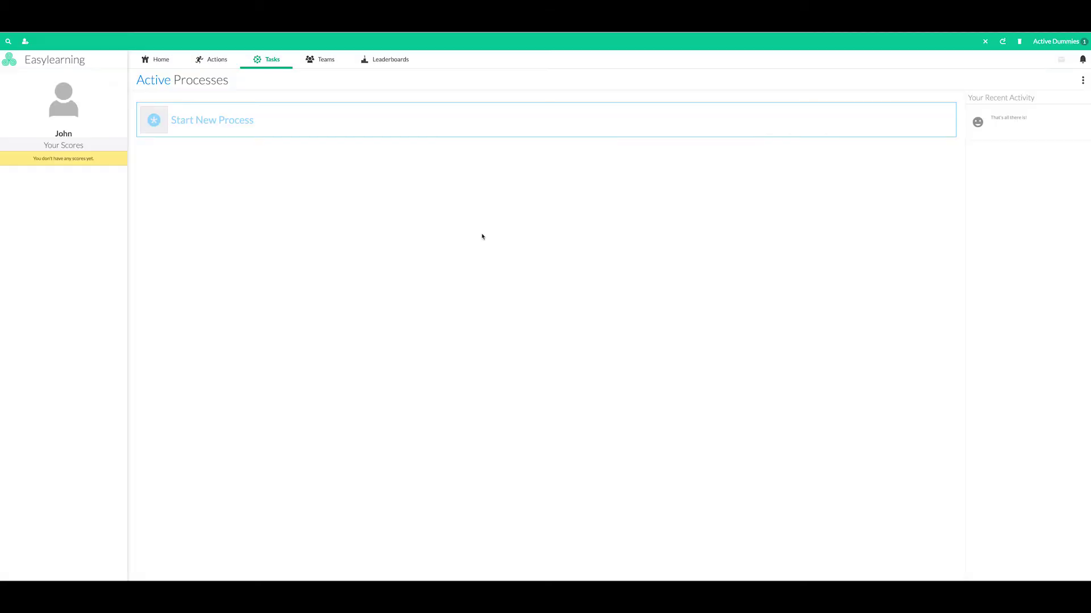
# Complete the action Complete the follow up module twice as the first dummy player
pyautogui.click(217, 60)
pyautogui.click(236, 119)
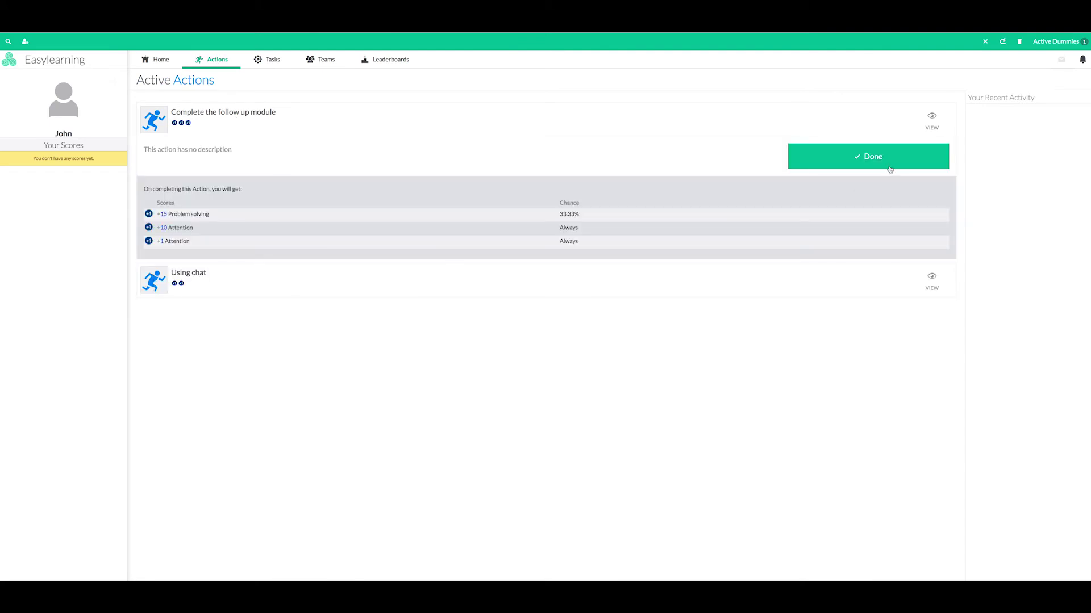
pyautogui.click(889, 165)
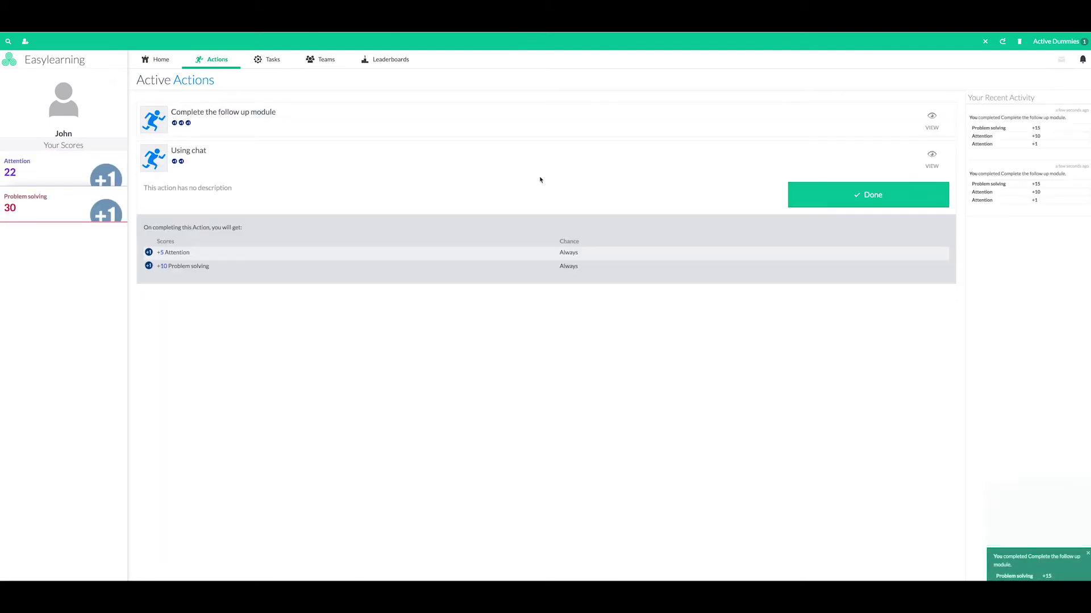
# Complete the Using chat action three times as the first dummy player
pyautogui.click(516, 159)
pyautogui.click(829, 195)
pyautogui.click(519, 165)
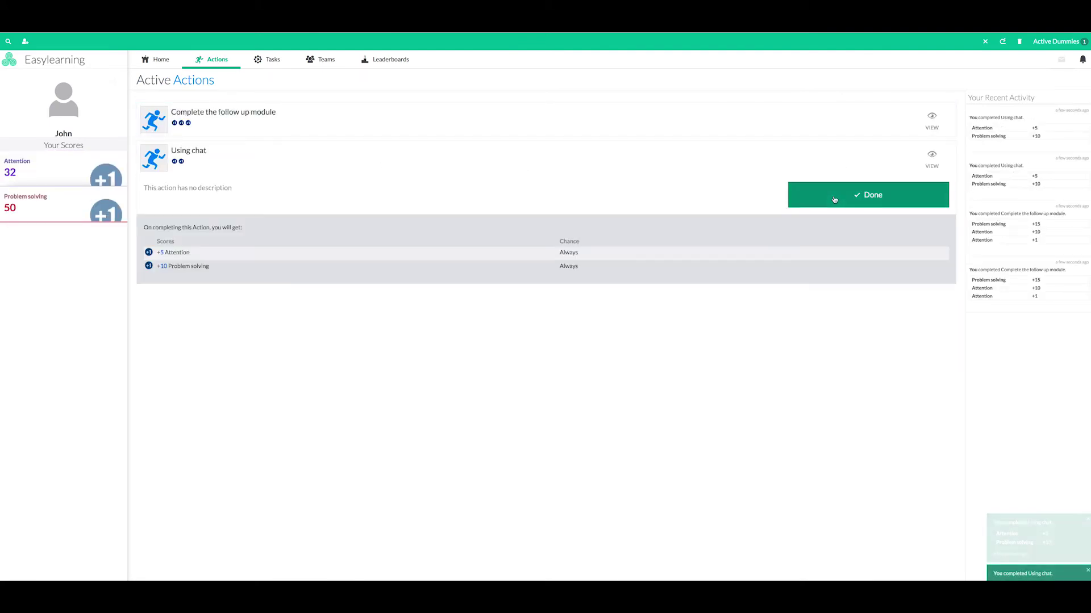
pyautogui.click(834, 199)
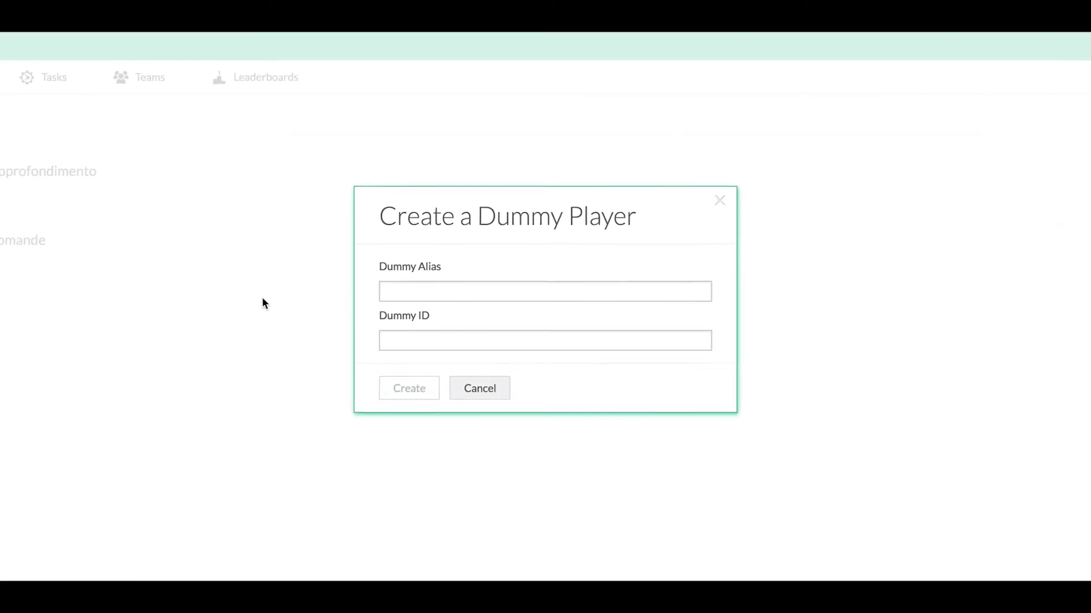
# Create a second dummy player, entering a different first name as the alias and keeping the matching dummy ID
pyautogui.click(379, 298)
pyautogui.write('An')
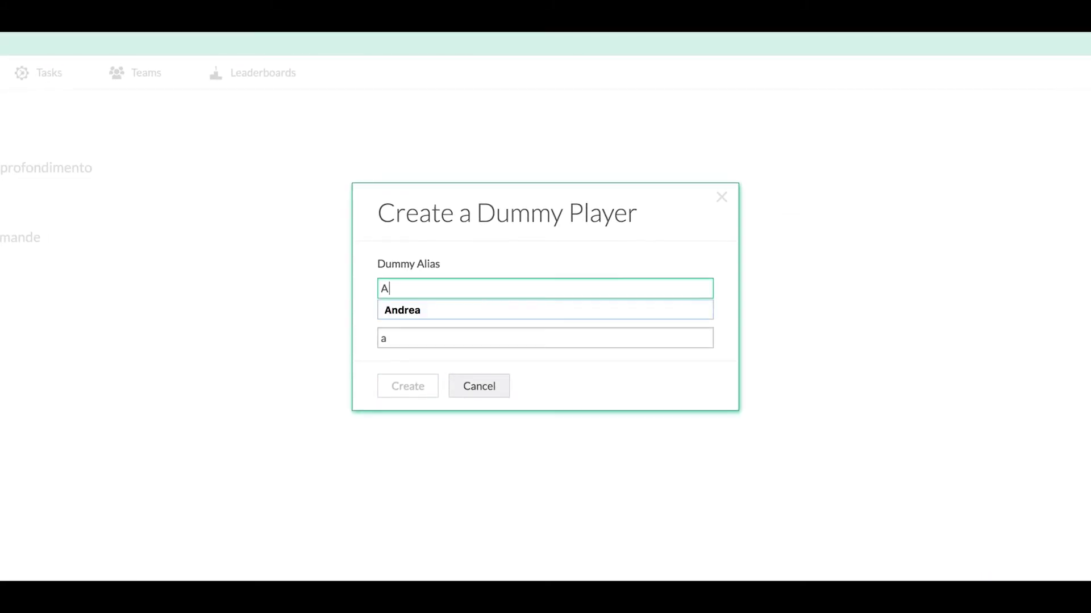
pyautogui.write('drea')
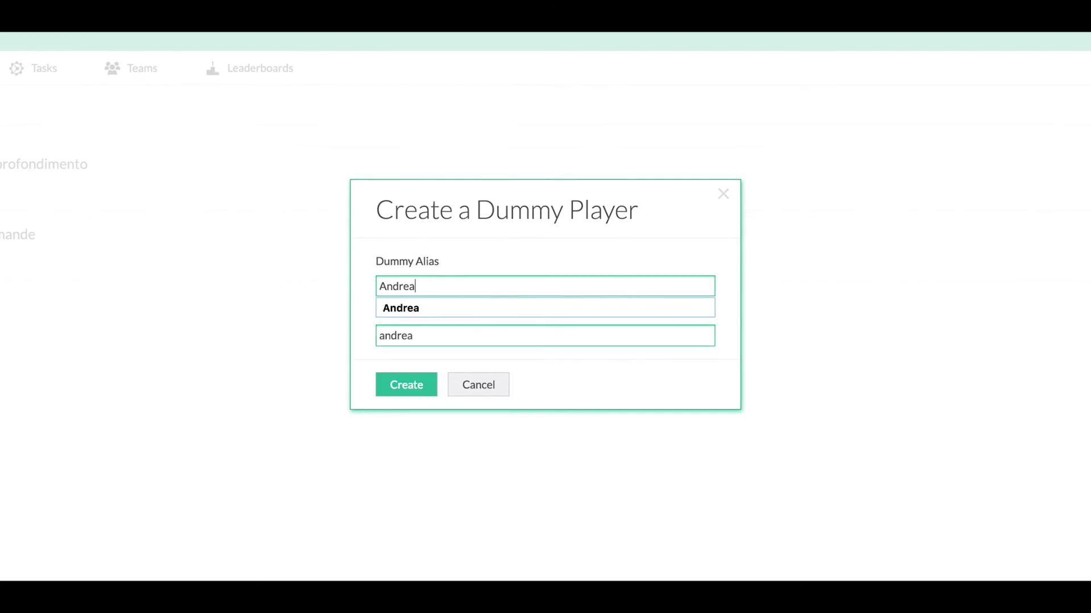
pyautogui.click(401, 381)
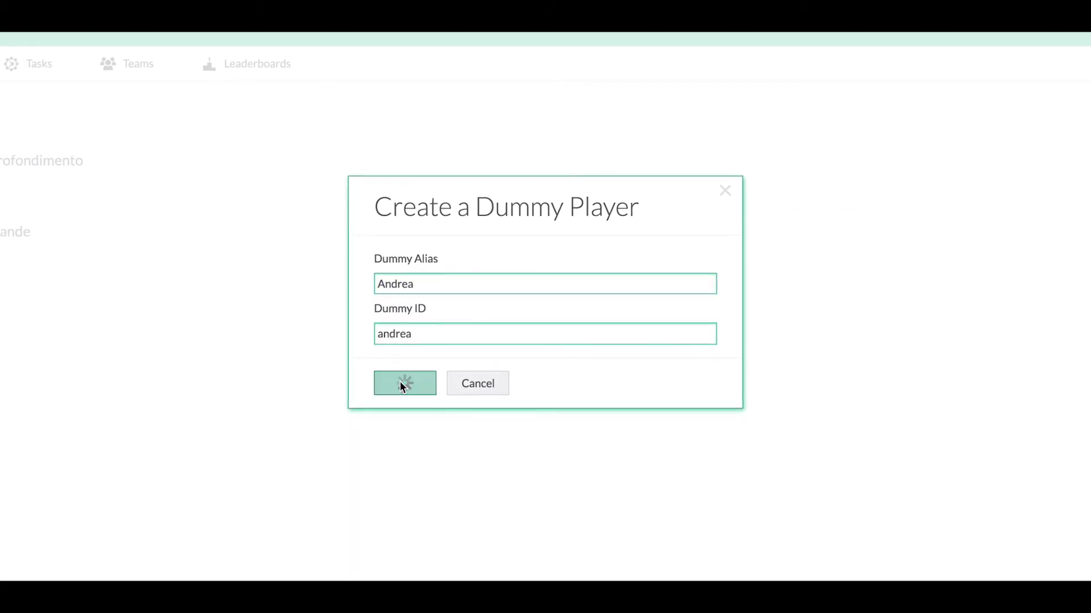
# Complete the action Complete the follow up module four times as the second dummy player
pyautogui.click(307, 116)
pyautogui.click(433, 114)
pyautogui.click(433, 114)
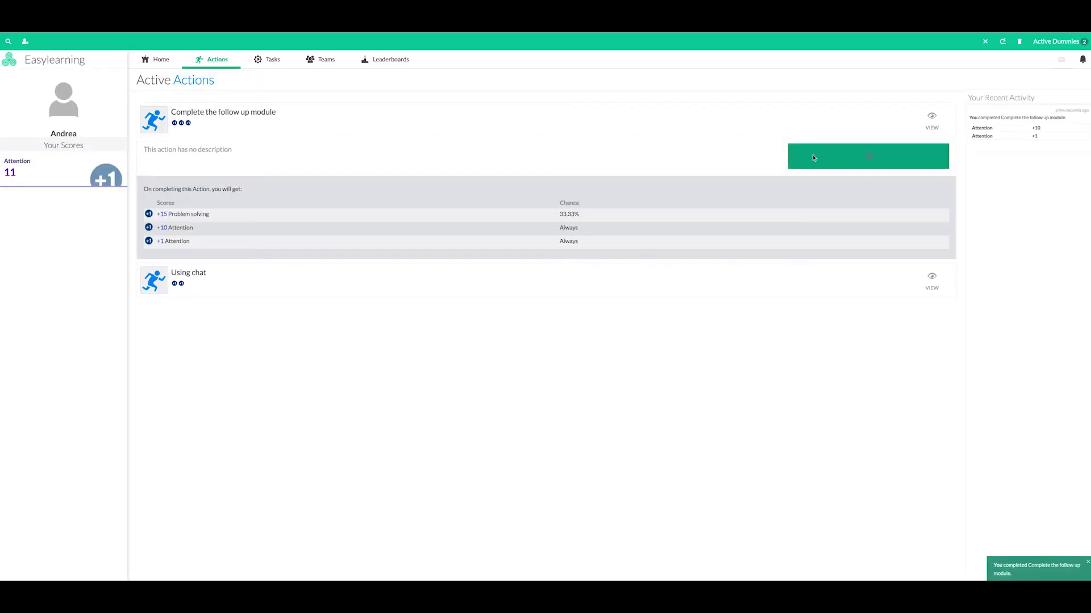
pyautogui.click(441, 123)
pyautogui.click(647, 120)
pyautogui.click(820, 160)
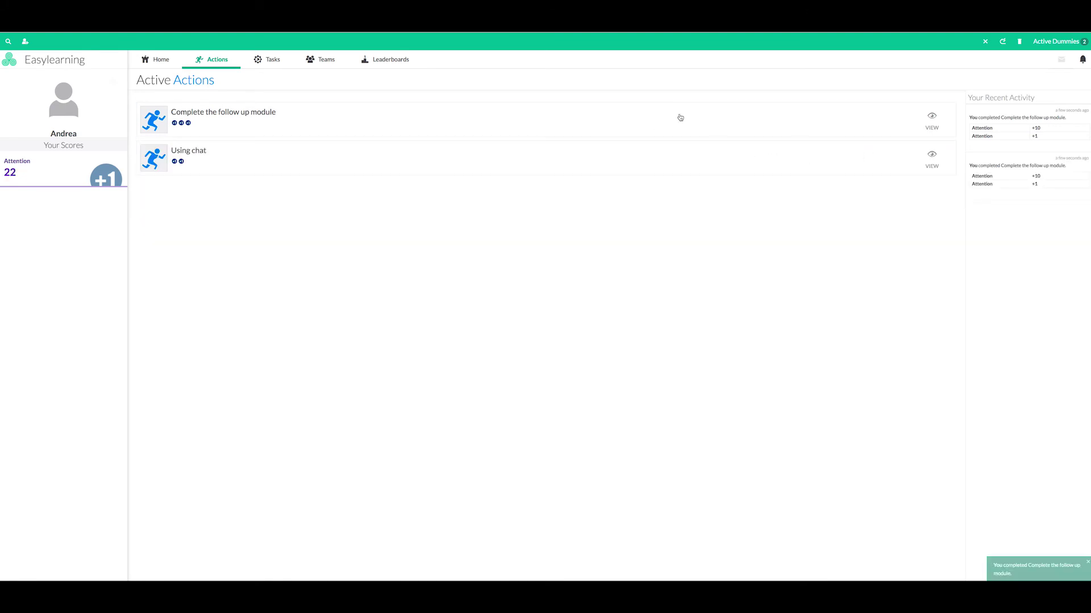
pyautogui.click(680, 117)
pyautogui.click(816, 161)
pyautogui.click(830, 121)
pyautogui.click(845, 158)
# Complete the Using chat action twice as the second dummy player
pyautogui.click(420, 169)
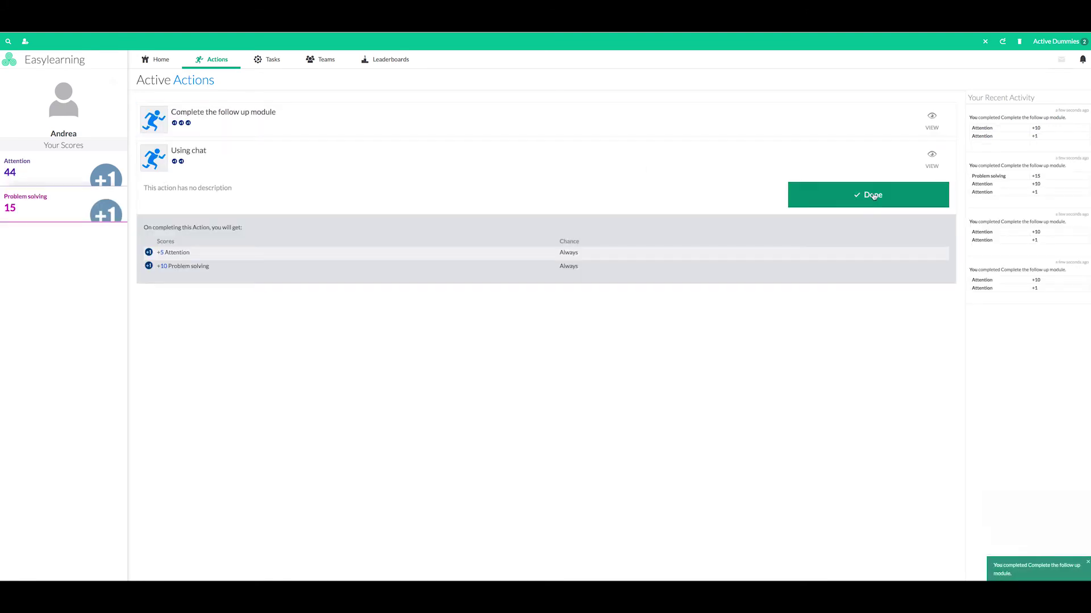
pyautogui.click(855, 193)
pyautogui.click(567, 162)
pyautogui.click(857, 192)
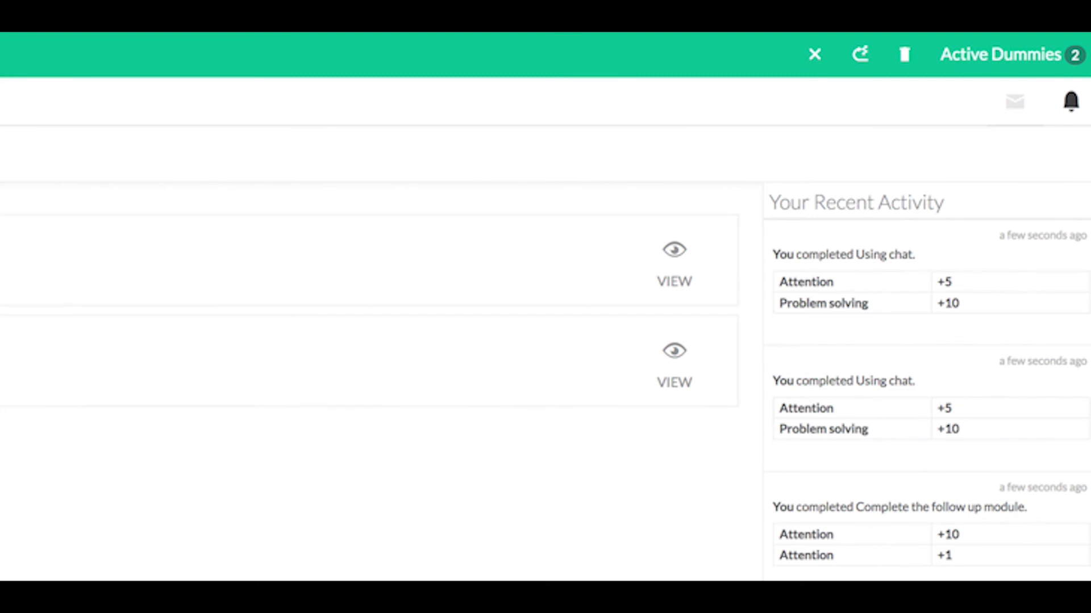
# View the rankings of the Most attentive students and Students with problem solving leaderboards in the simulator
pyautogui.click(390, 60)
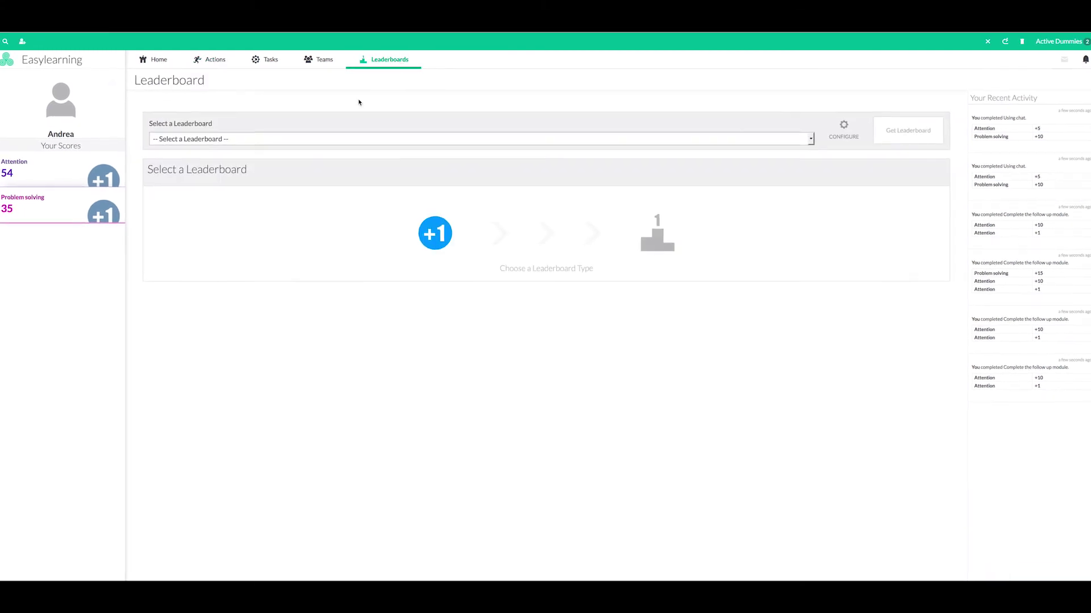
pyautogui.click(340, 141)
pyautogui.click(338, 149)
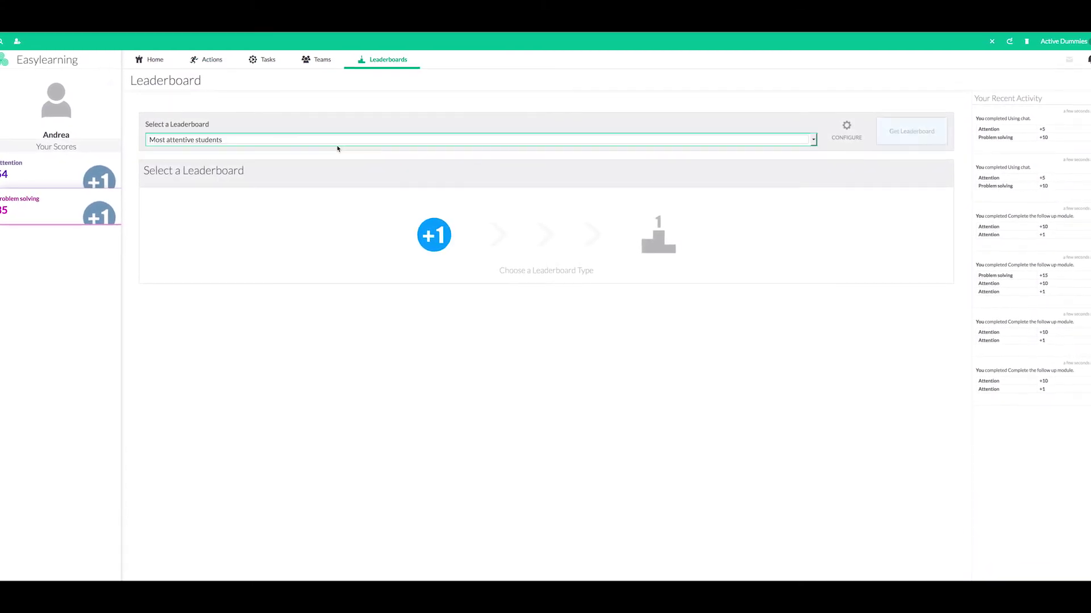
pyautogui.click(898, 138)
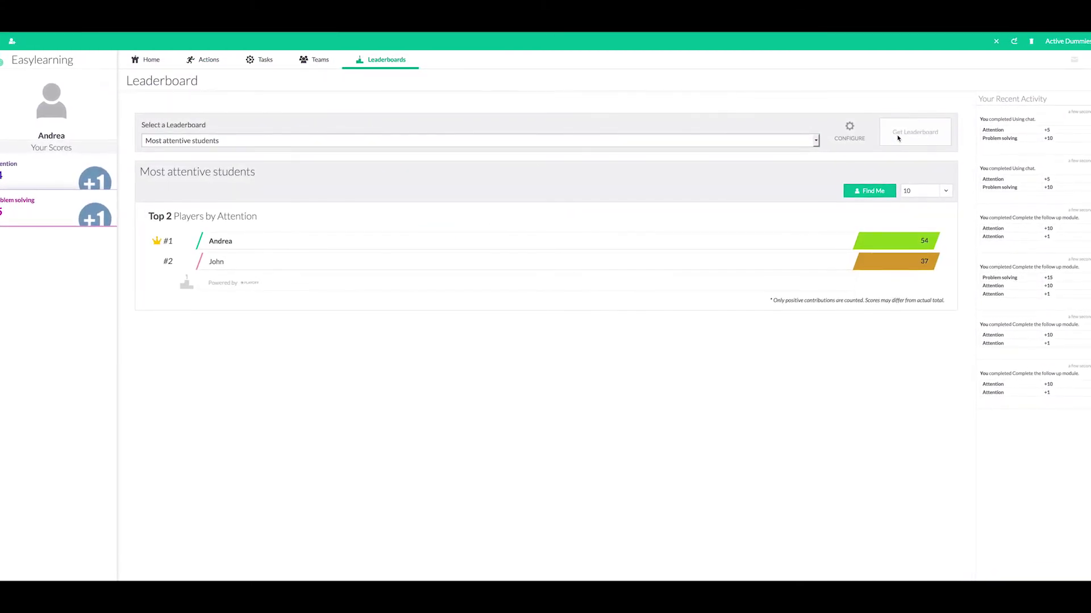
pyautogui.click(819, 145)
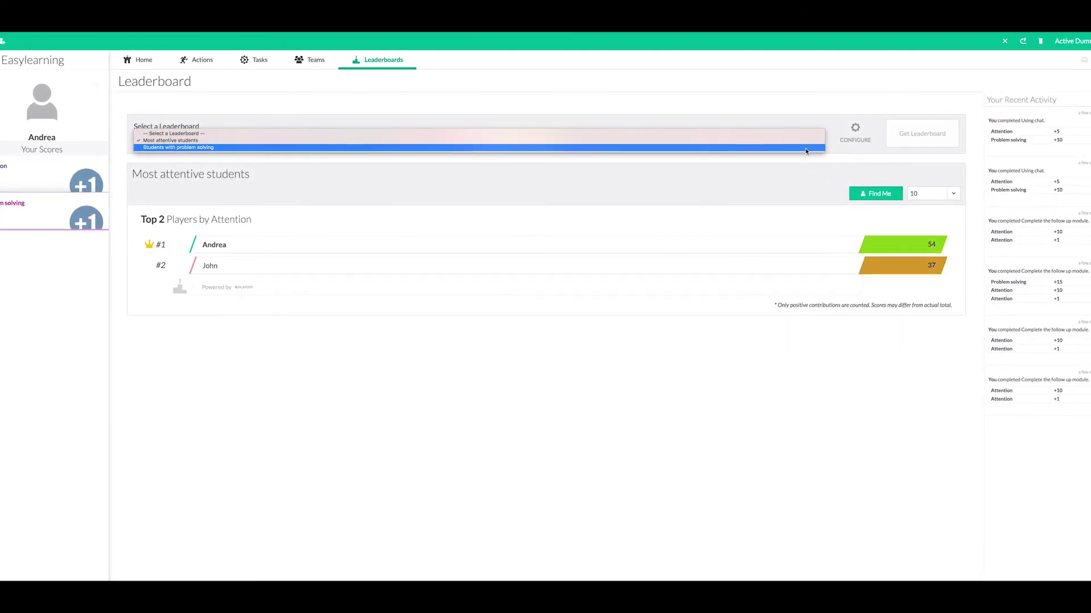
pyautogui.click(810, 150)
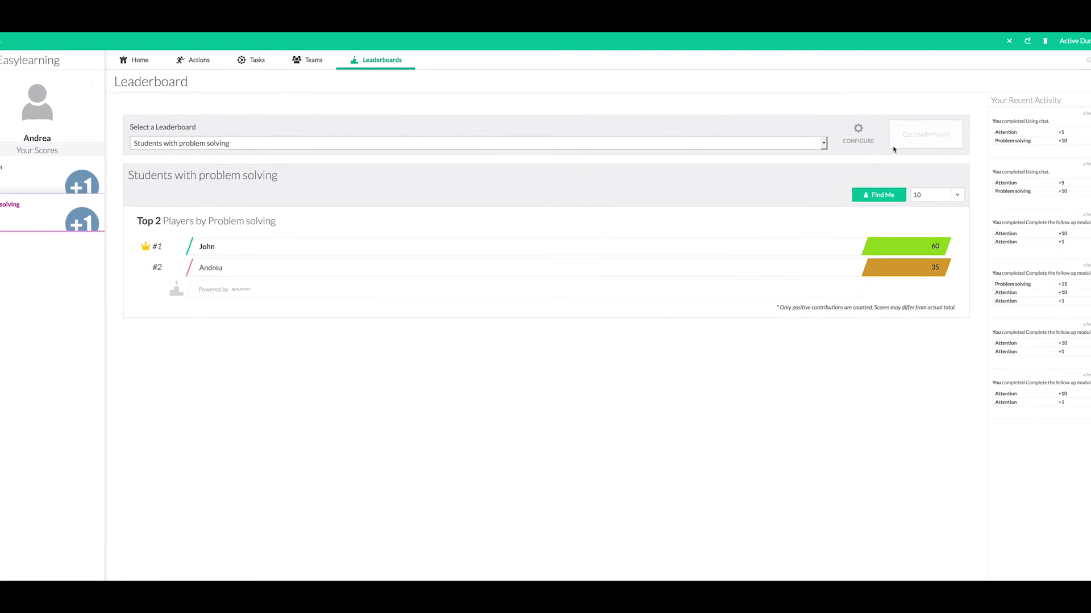